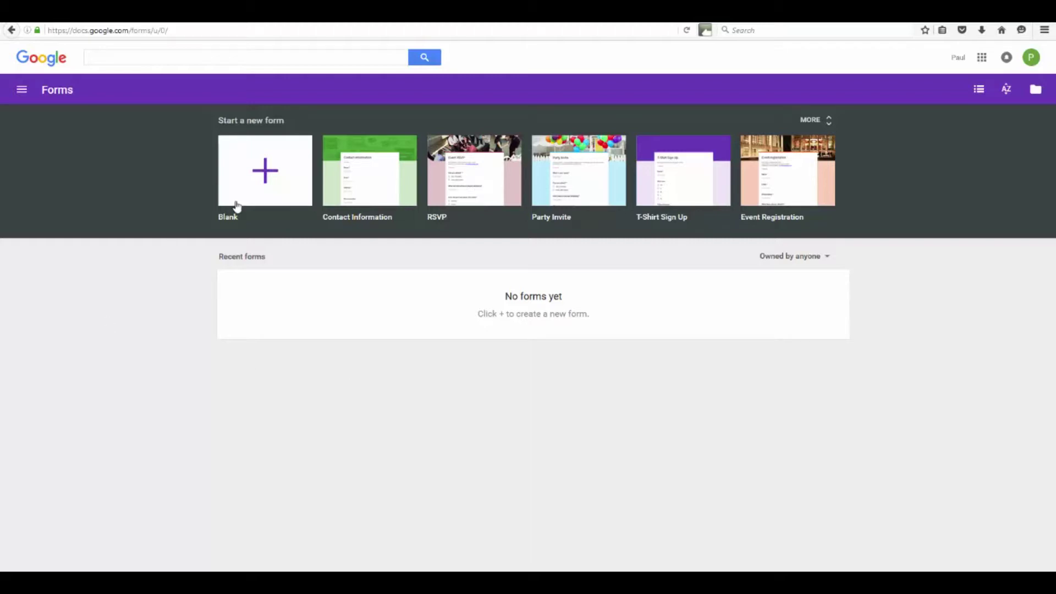
# Start a blank form and title it 'Contact Us'
pyautogui.click(266, 175)
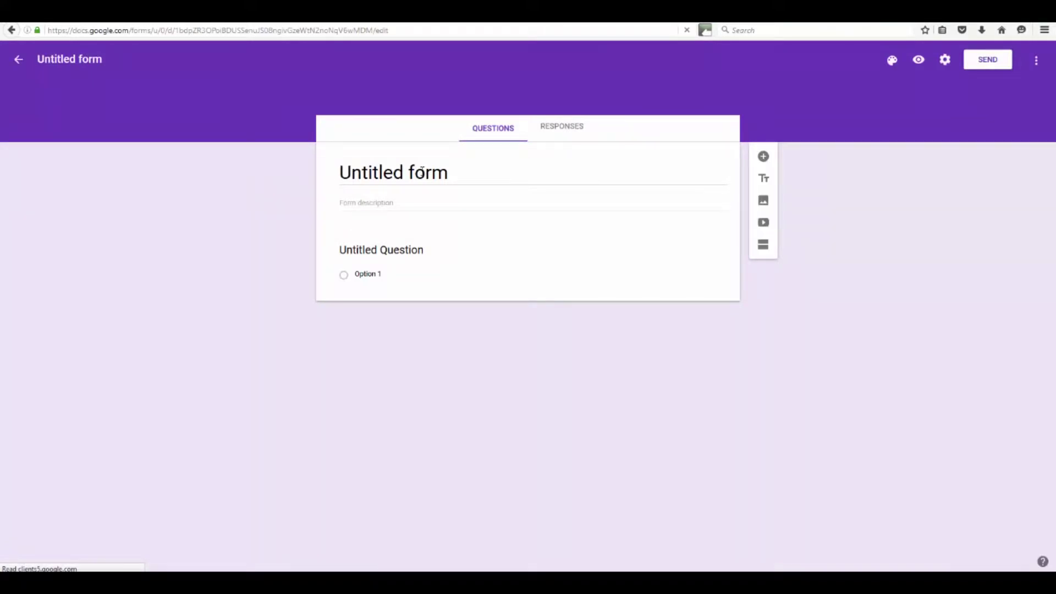
pyautogui.click(396, 175)
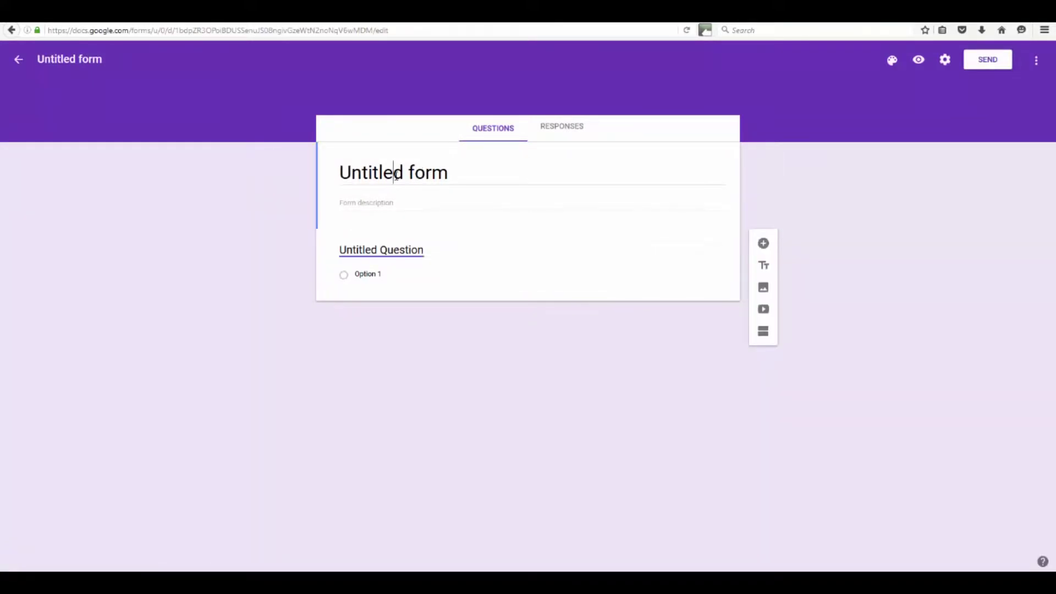
pyautogui.doubleClick(406, 172)
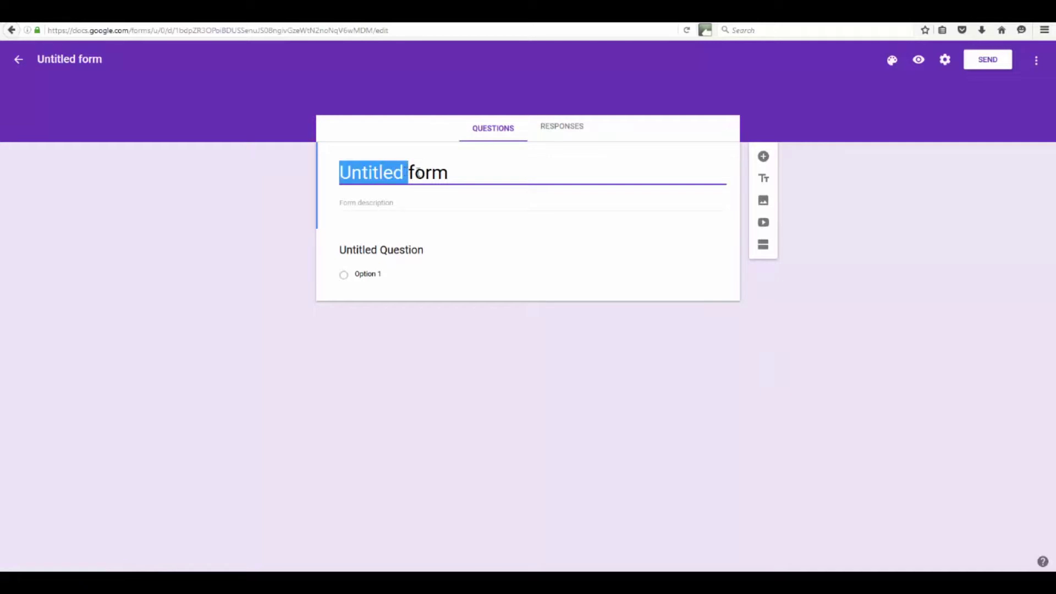
pyautogui.moveTo(452, 180); pyautogui.dragTo(250, 163)
pyautogui.write('C')
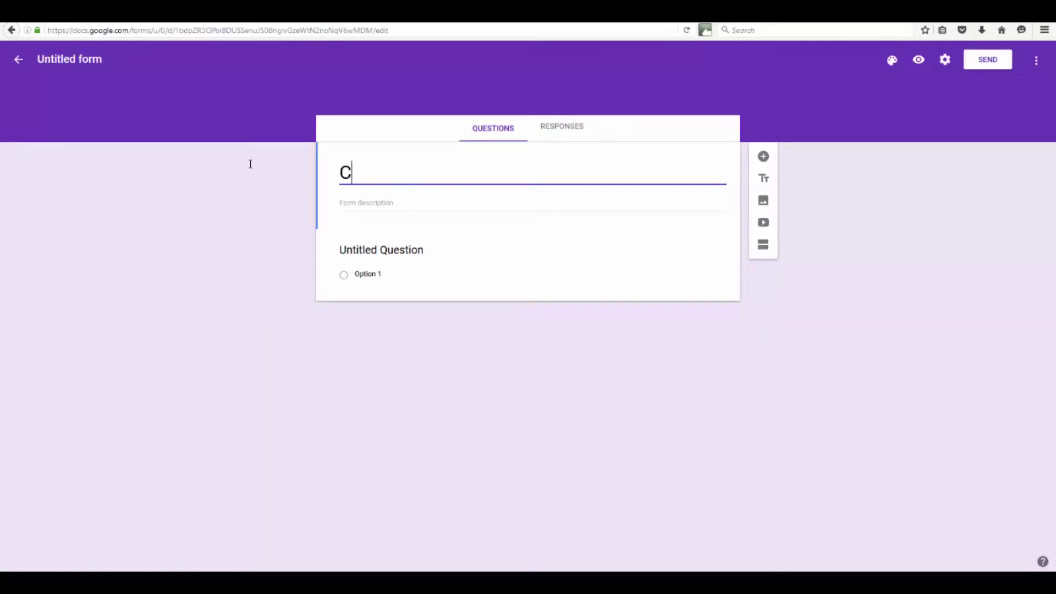
pyautogui.write('ontact Us')
# Add the description 'We look forward to hearing how we can help you. Please let us know how to get in touch with you.'
pyautogui.press('Tab')
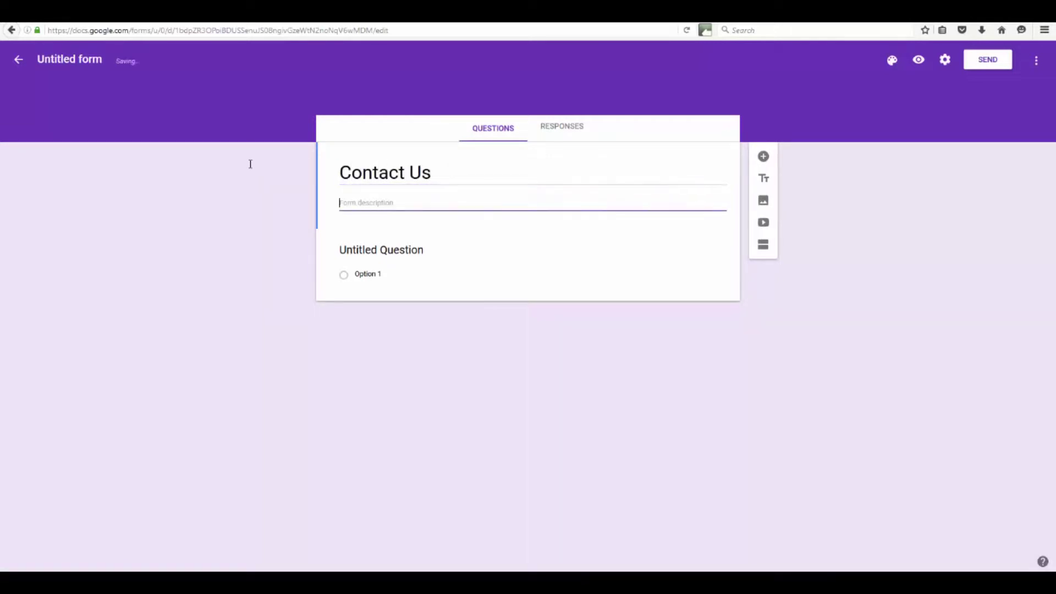
pyautogui.write('We')
pyautogui.write(' looo')
pyautogui.write(' forward to hearin')
pyautogui.write('g ')
pyautogui.write('how we can h')
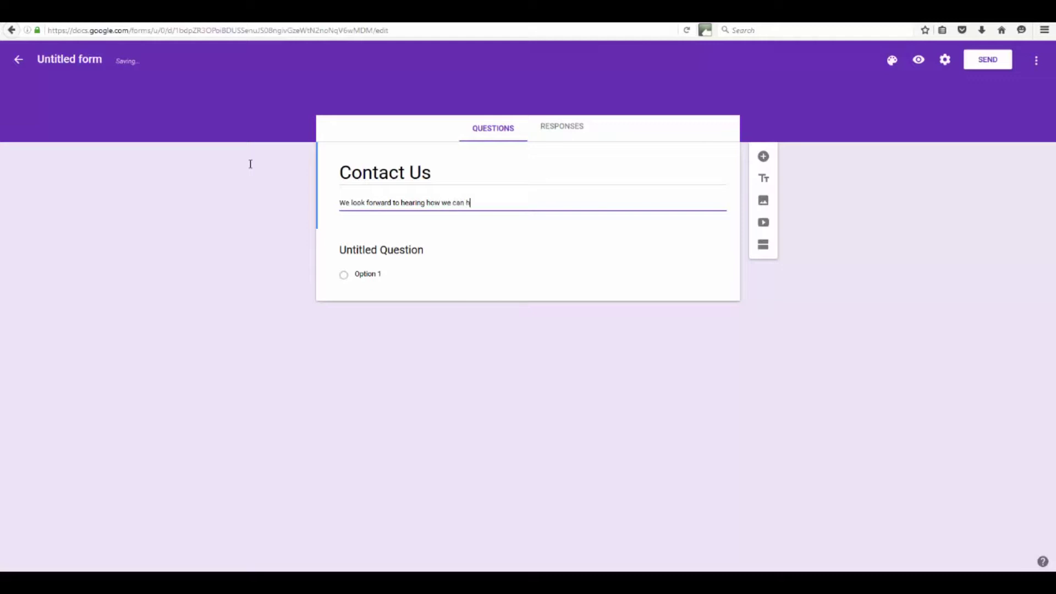
pyautogui.write('elp you. Please let us know how t')
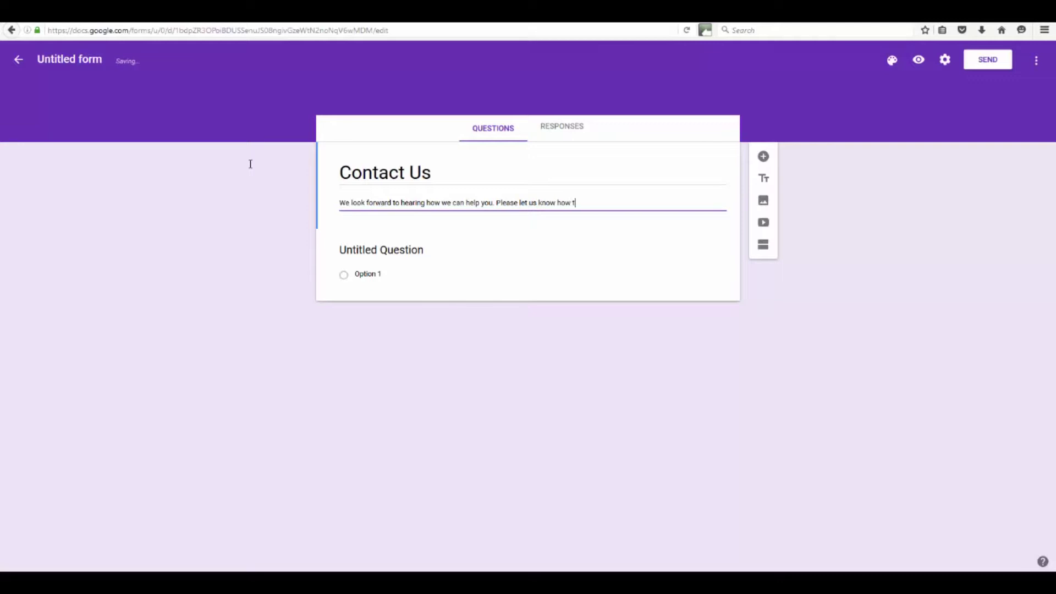
pyautogui.write('o get in touc wit')
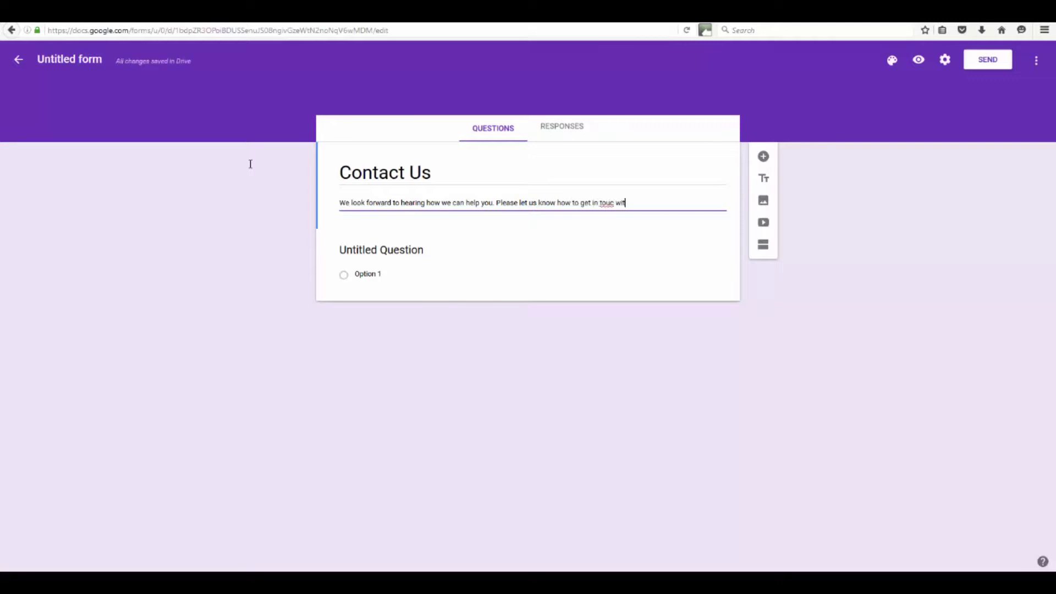
pyautogui.press('BackSpace')
pyautogui.press('BackSpace')
pyautogui.press('BackSpace')
pyautogui.press('BackSpace')
pyautogui.write('h with yuou')
# Rename the first question 'Your Name' and make it a short answer question
pyautogui.click(406, 251)
pyautogui.moveTo(431, 255); pyautogui.dragTo(316, 256)
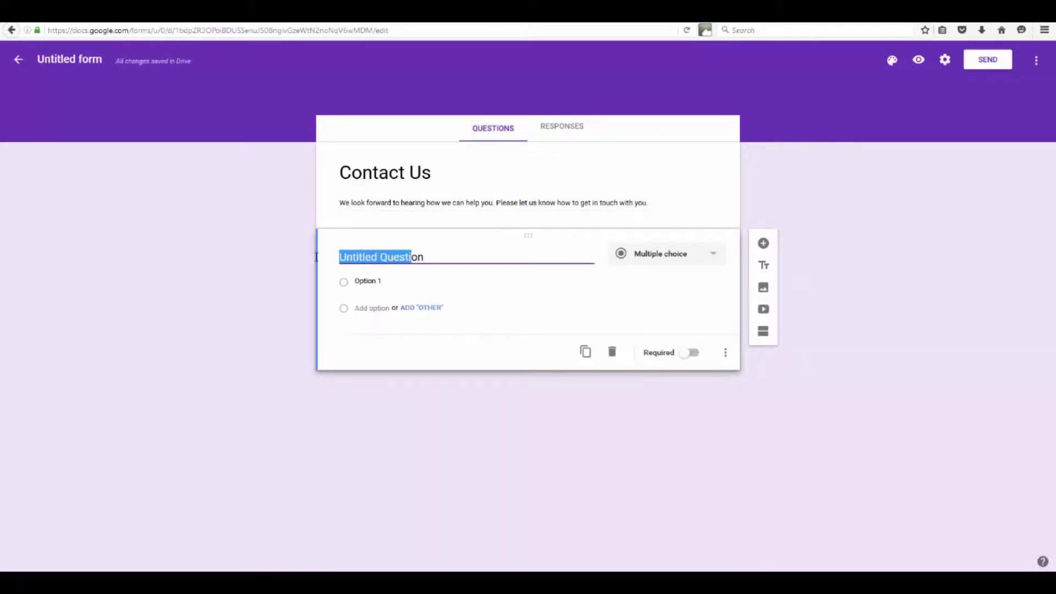
pyautogui.click(441, 256)
pyautogui.moveTo(442, 257); pyautogui.dragTo(305, 254)
pyautogui.write('Your Name')
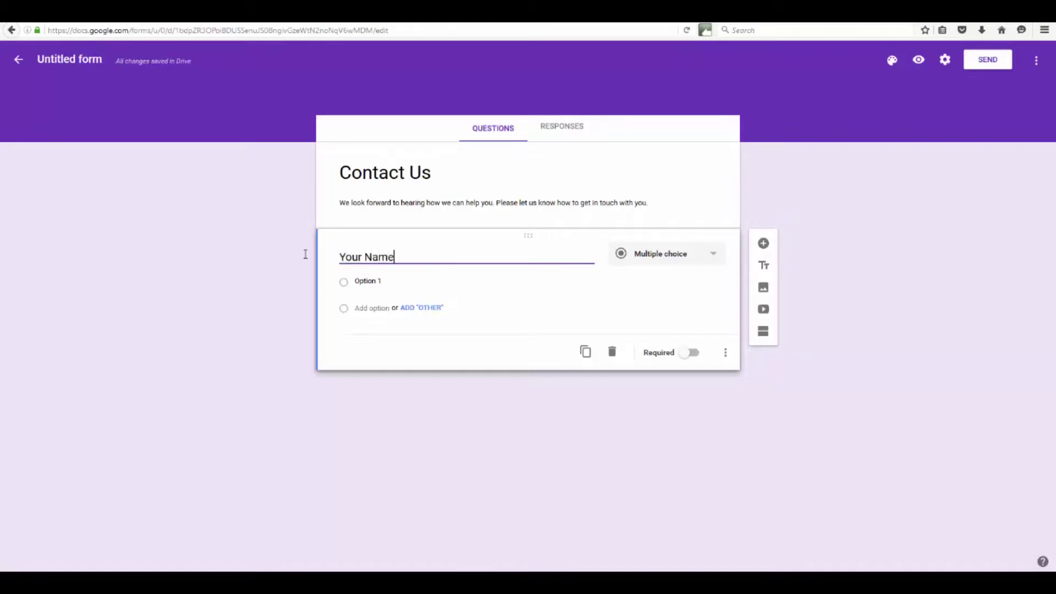
pyautogui.click(712, 253)
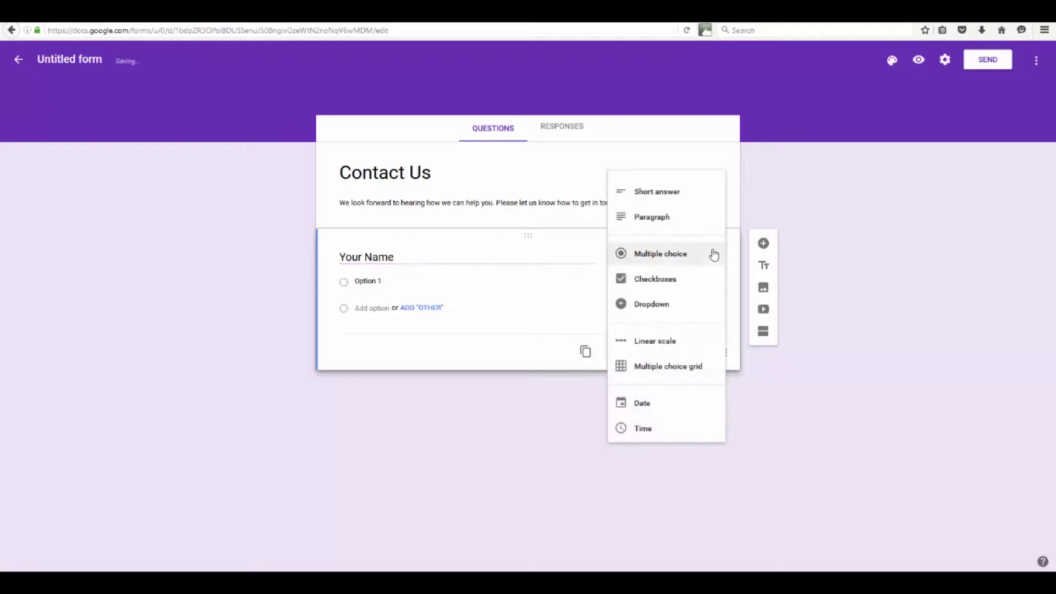
pyautogui.click(666, 192)
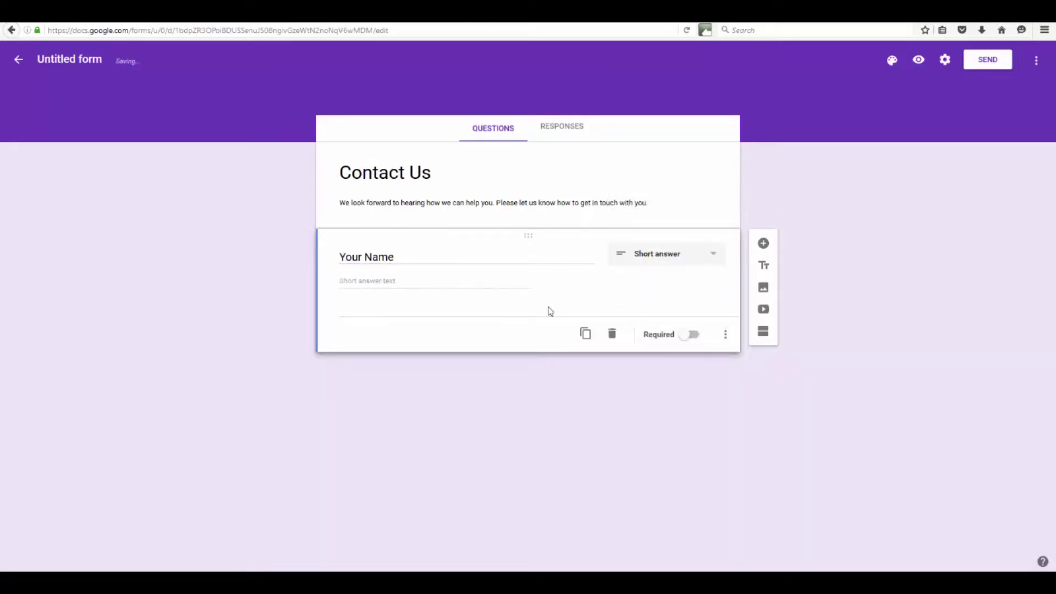
# Duplicate it three times, titling the copies Email Address, Phone Number and Best Time To Call
pyautogui.click(585, 333)
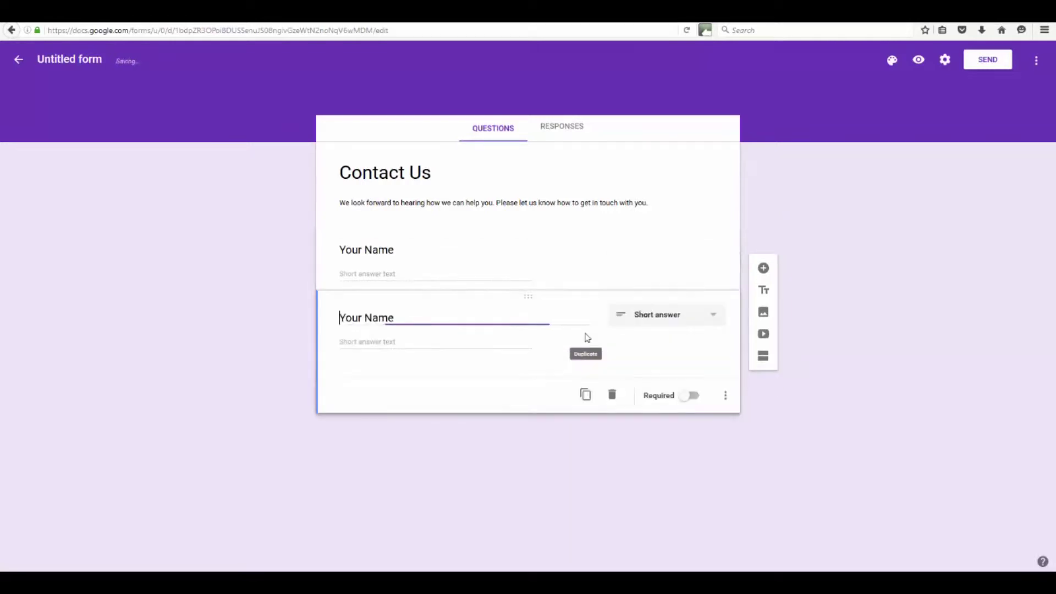
pyautogui.moveTo(406, 317); pyautogui.dragTo(295, 318)
pyautogui.write('Email Adres')
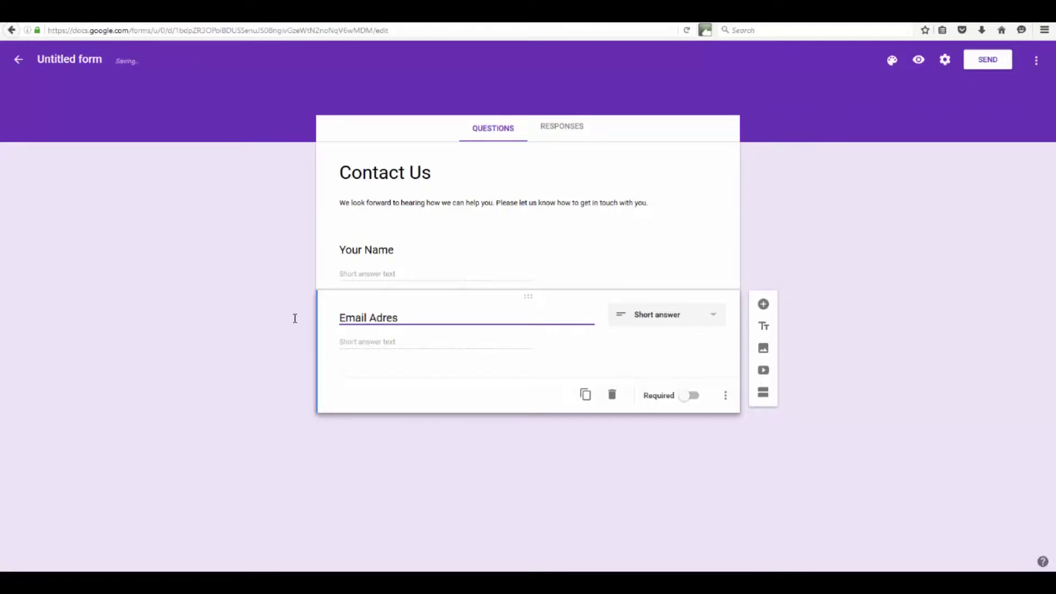
pyautogui.write('ss')
pyautogui.press('BackSpace')
pyautogui.press('BackSpace')
pyautogui.press('BackSpace')
pyautogui.press('BackSpace')
pyautogui.write('dre')
pyautogui.click(585, 395)
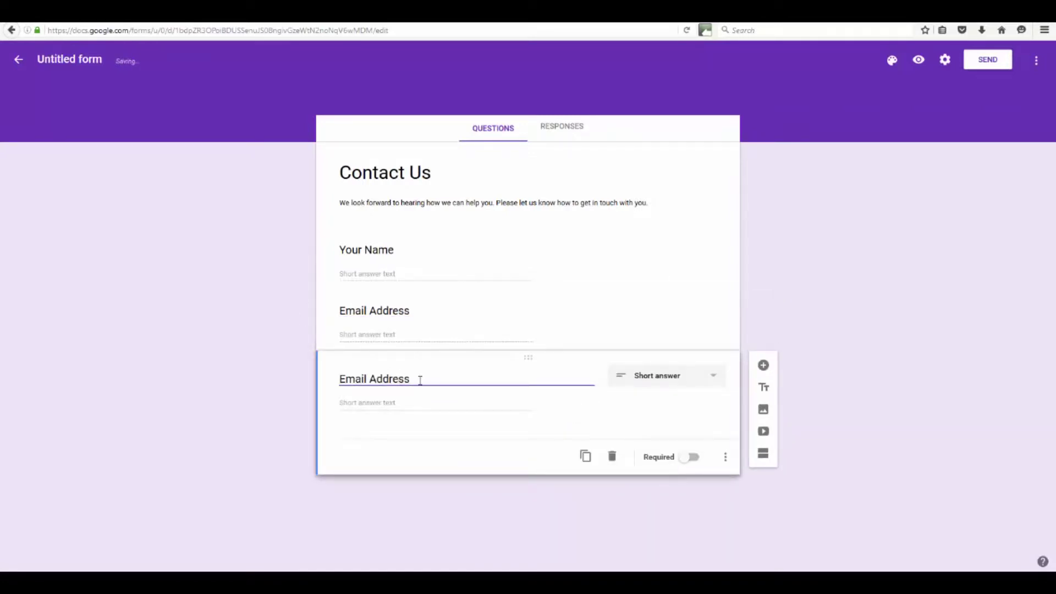
pyautogui.moveTo(420, 380); pyautogui.dragTo(278, 380)
pyautogui.write('Phone')
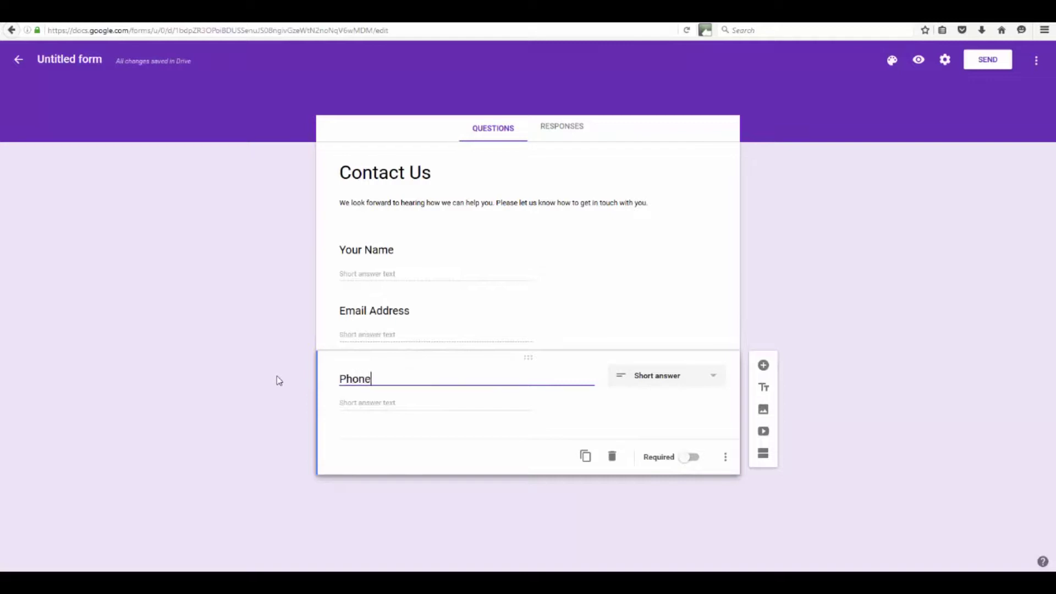
pyautogui.write(' Number')
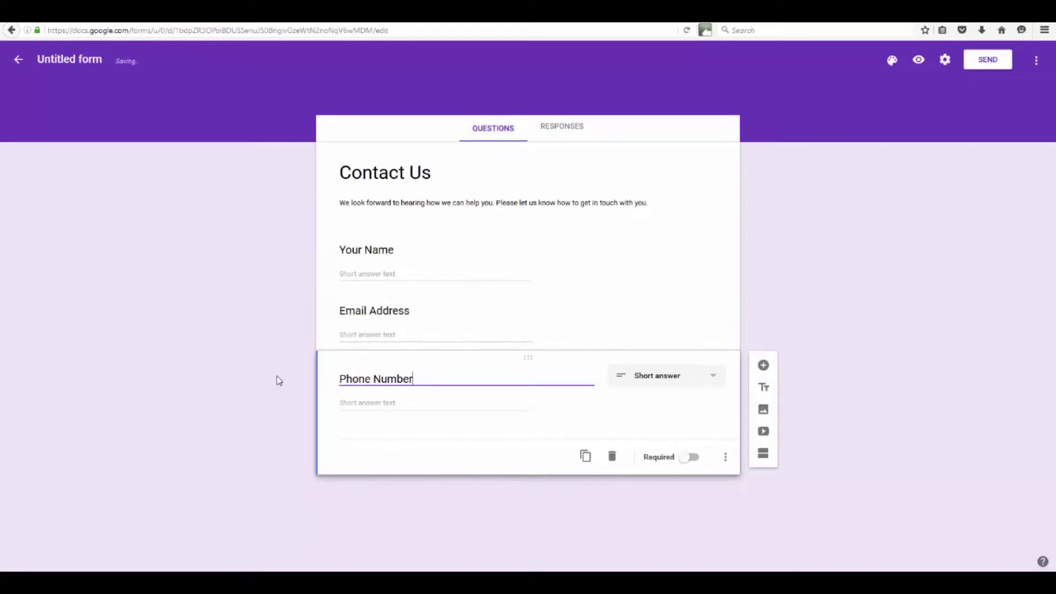
pyautogui.click(584, 456)
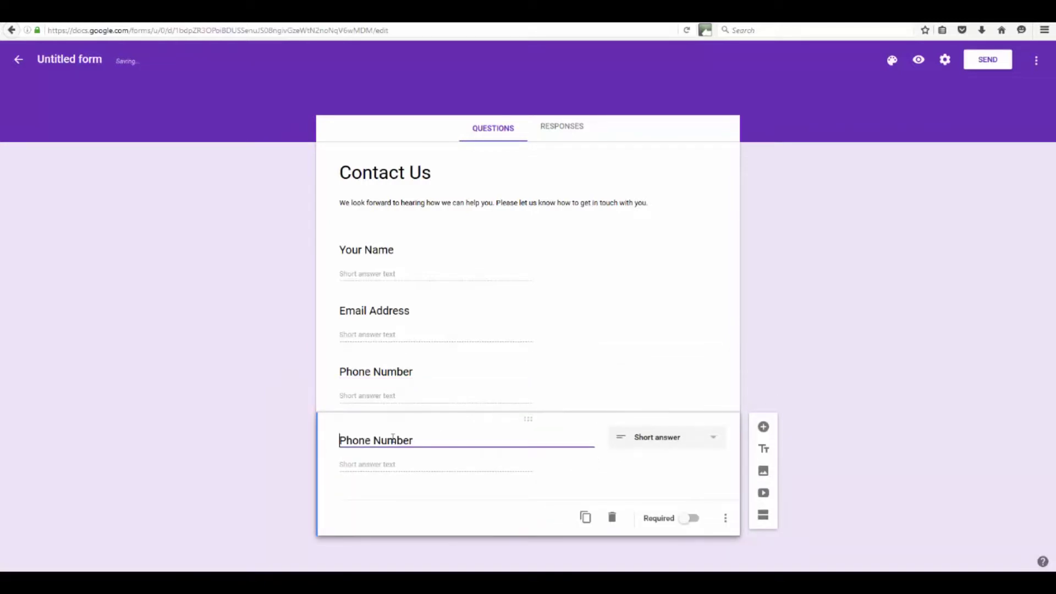
pyautogui.moveTo(420, 438); pyautogui.dragTo(315, 443)
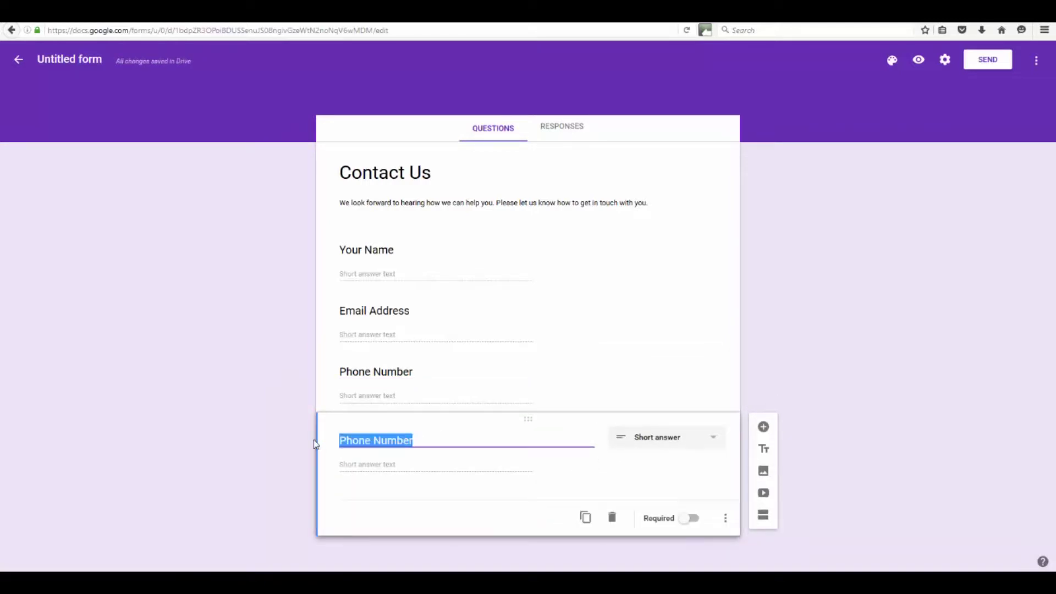
pyautogui.write('Best Time To Call?')
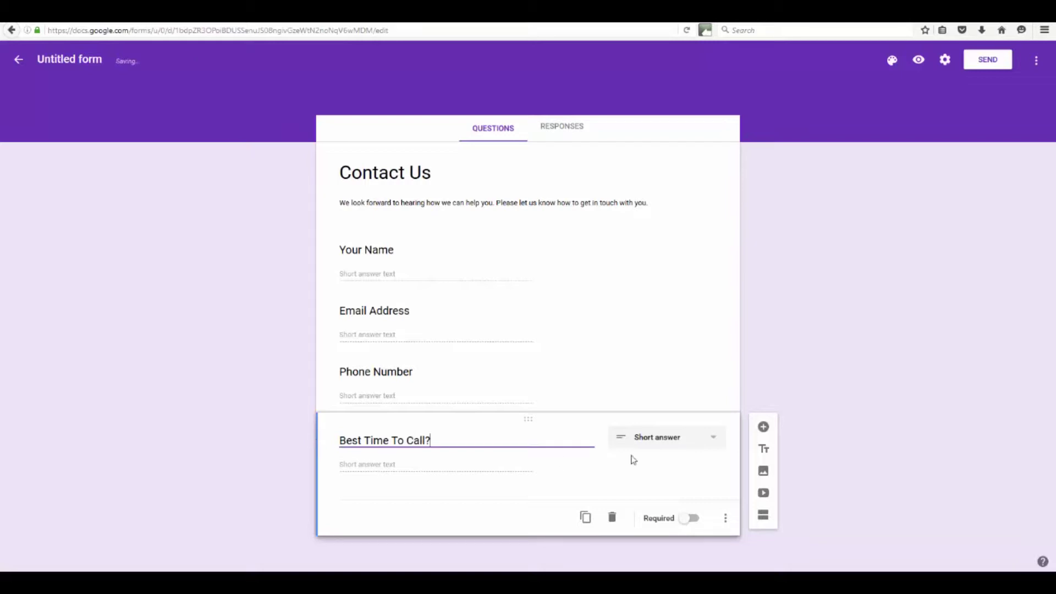
# Make Best Time To Call? multiple choice with 'Morning' as the first option plus an Other choice
pyautogui.click(660, 440)
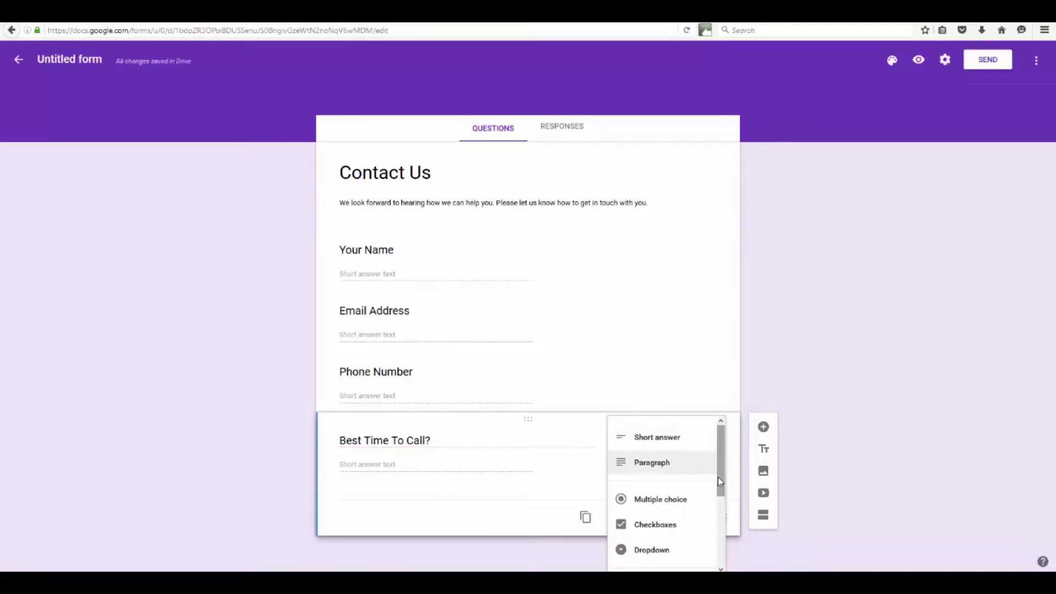
pyautogui.click(680, 499)
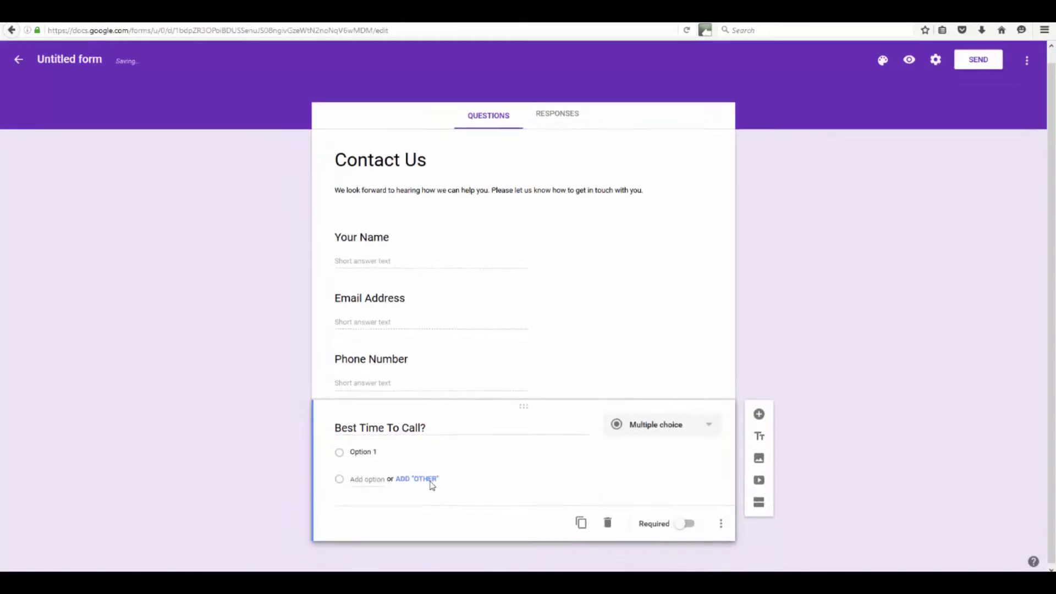
pyautogui.click(377, 450)
pyautogui.moveTo(373, 450); pyautogui.dragTo(346, 454)
pyautogui.click(377, 450)
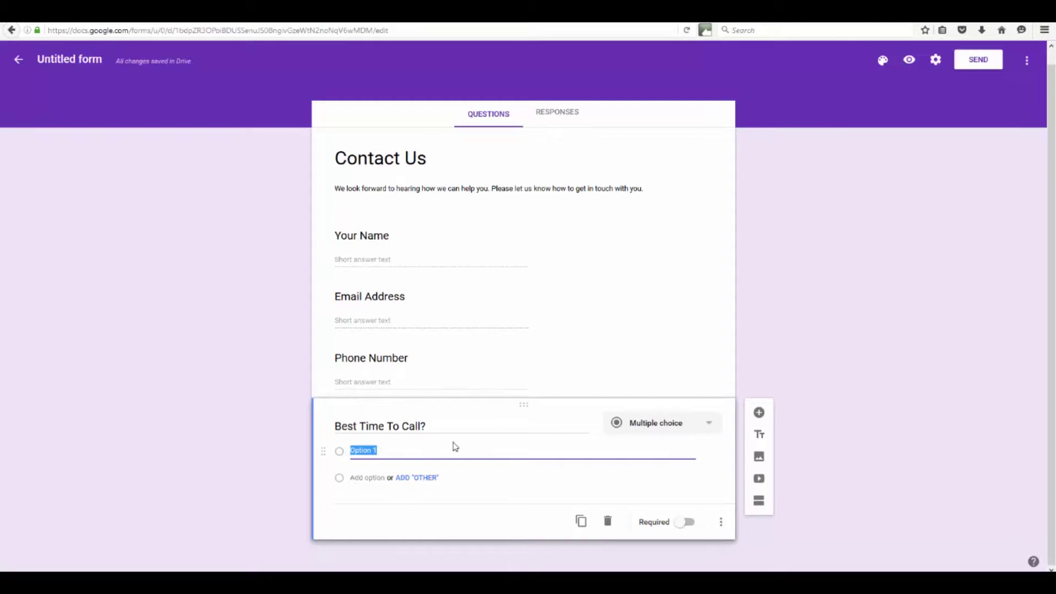
pyautogui.write('Morning')
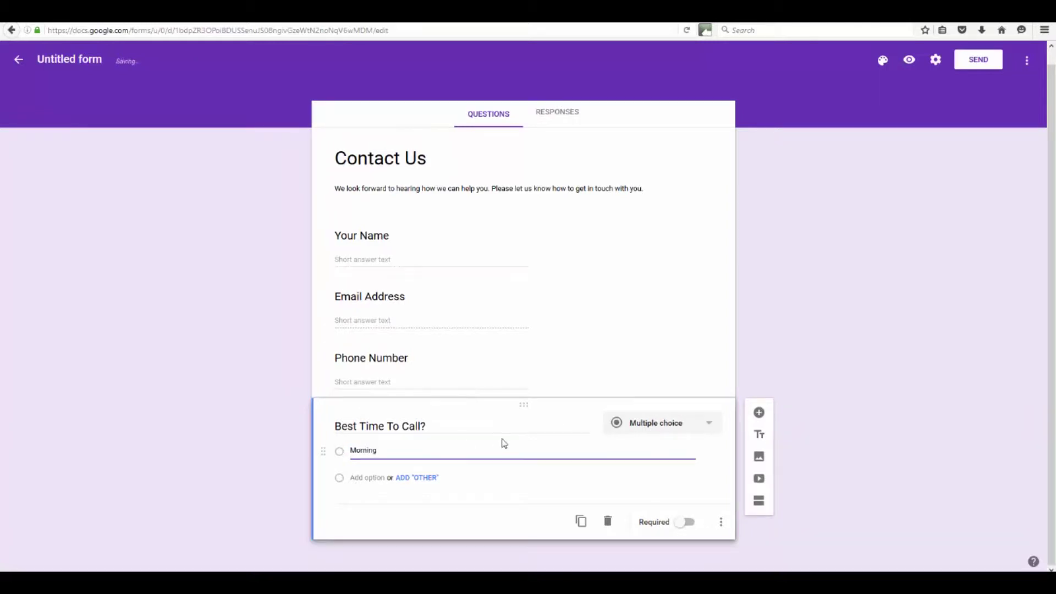
pyautogui.click(409, 478)
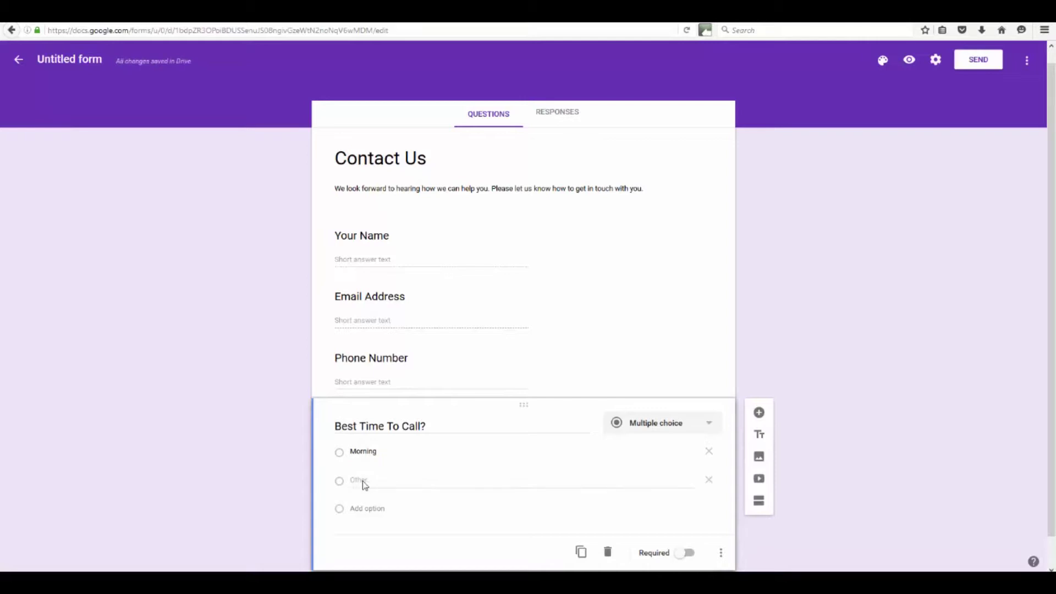
pyautogui.click(362, 450)
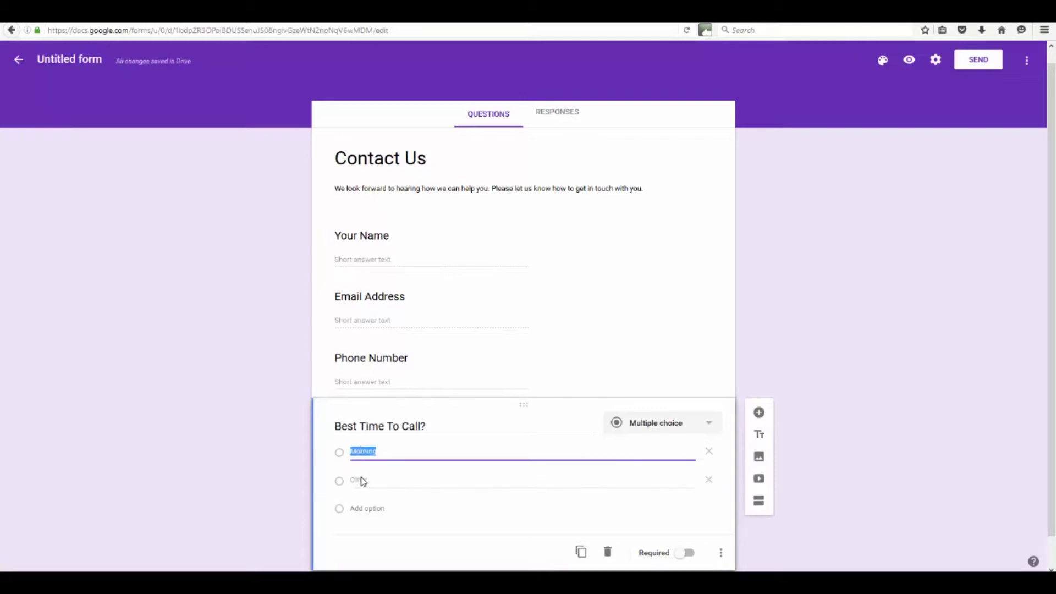
pyautogui.click(431, 457)
pyautogui.click(449, 490)
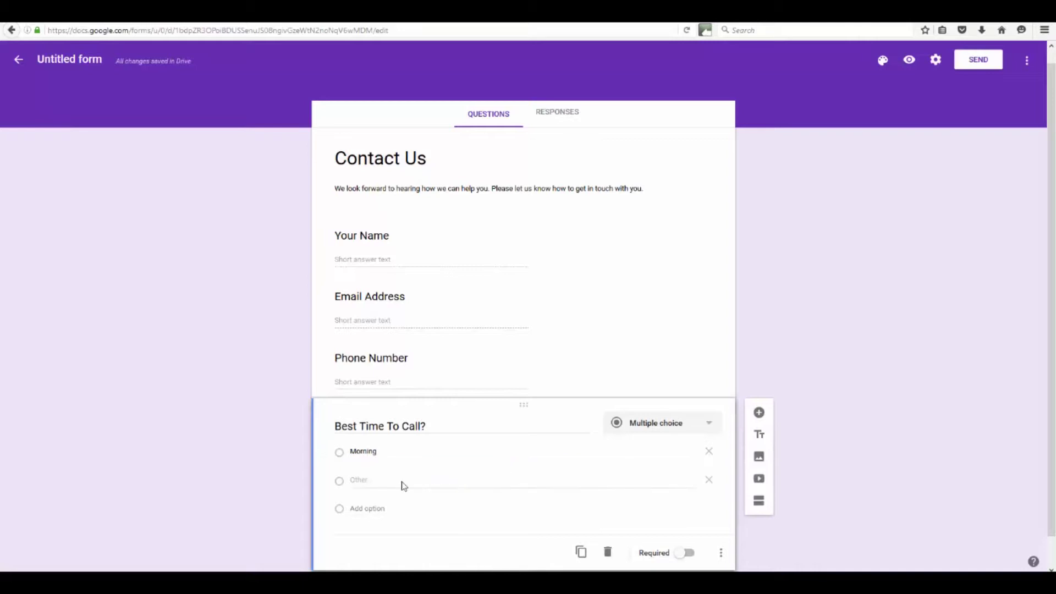
pyautogui.rightClick(361, 484)
pyautogui.click(405, 466)
# Add 'Afternoon' and 'Evening' as further answer choices
pyautogui.click(355, 511)
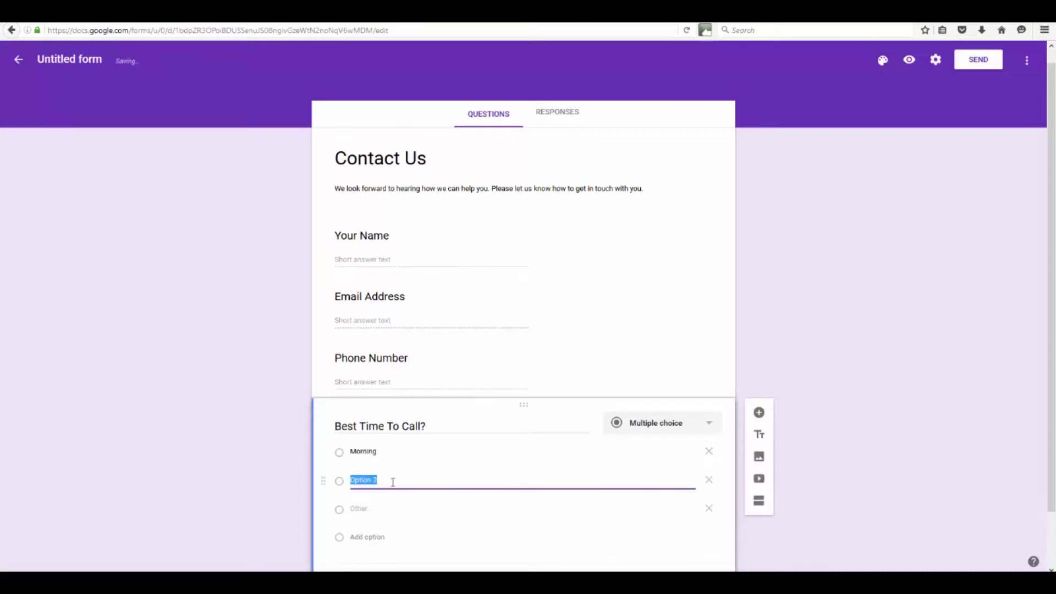
pyautogui.write('Afternoon')
pyautogui.click(370, 536)
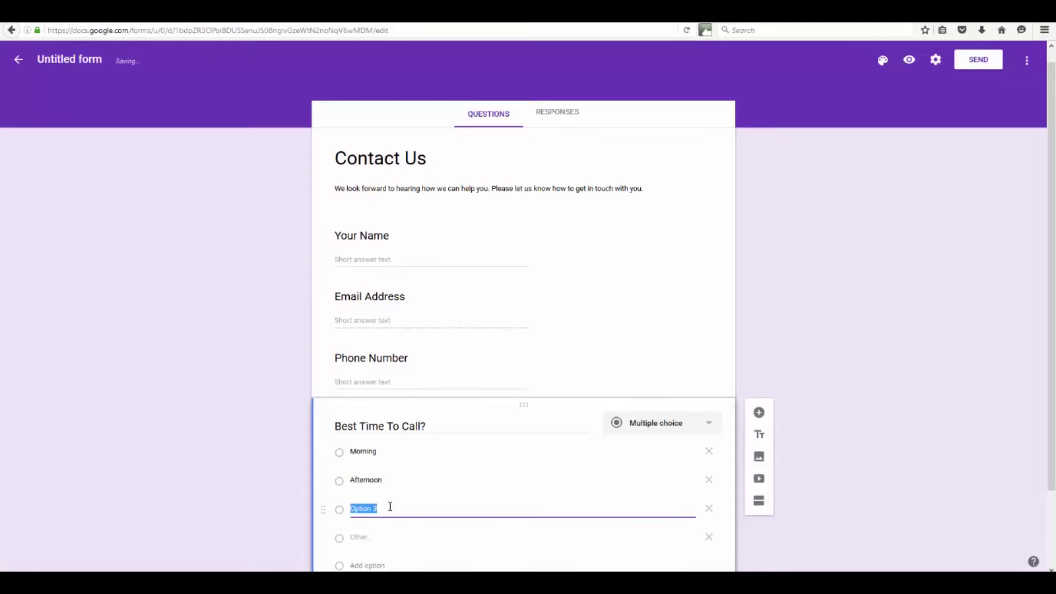
pyautogui.write('Evening')
pyautogui.click(818, 456)
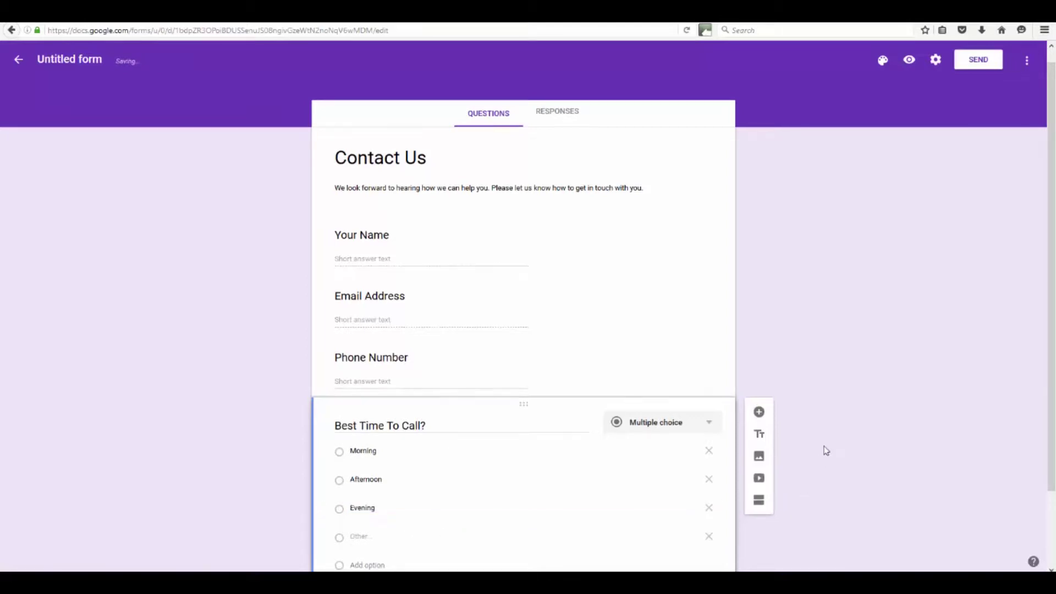
# Duplicate the Phone Number question and move the copy below Best Time To Call?
pyautogui.scroll(-2, 594, 446)
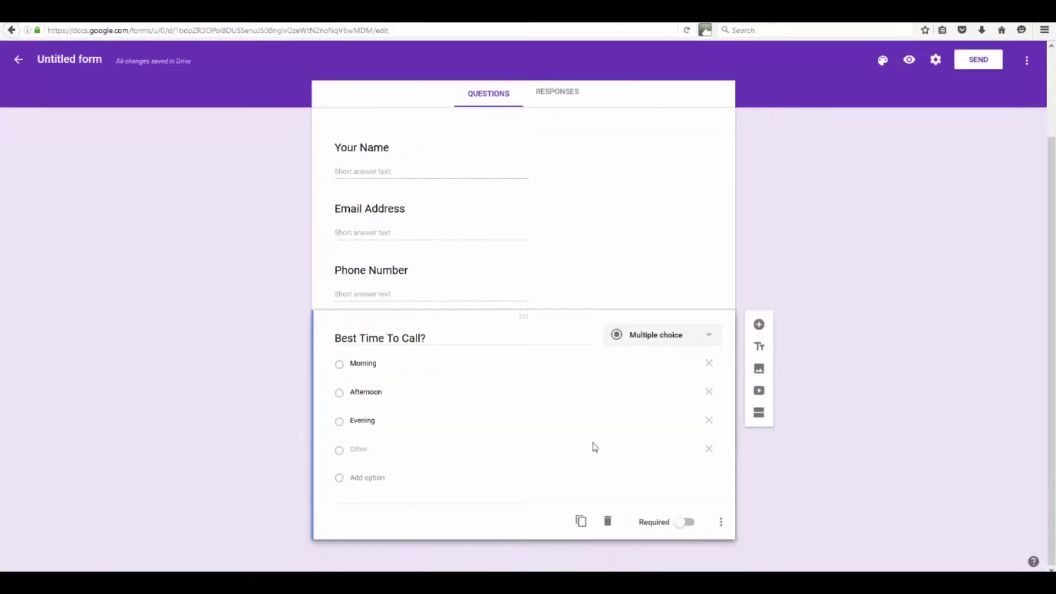
pyautogui.click(430, 272)
pyautogui.click(581, 370)
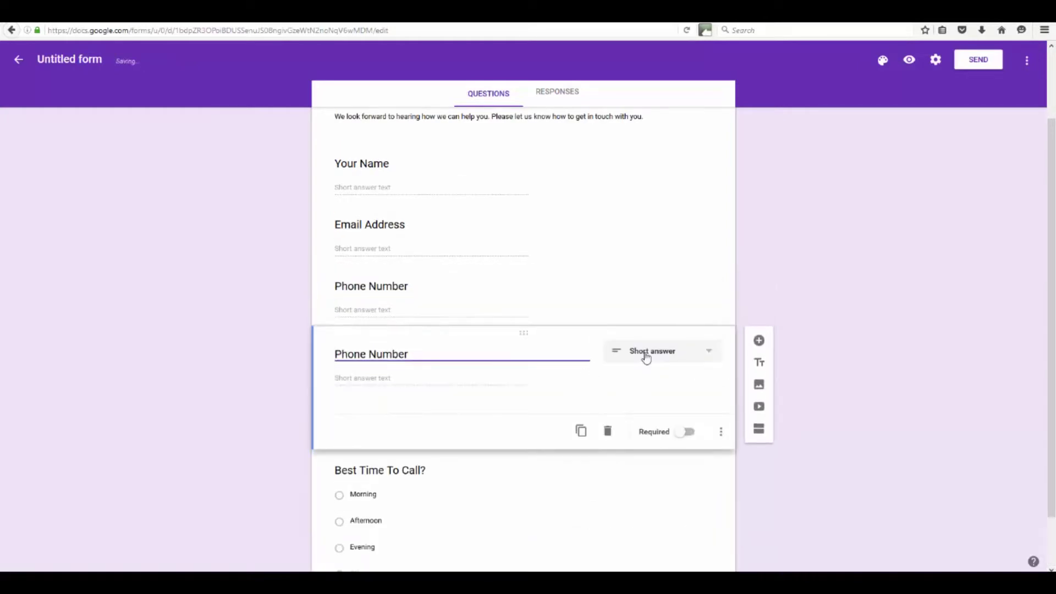
pyautogui.moveTo(564, 336); pyautogui.dragTo(566, 493)
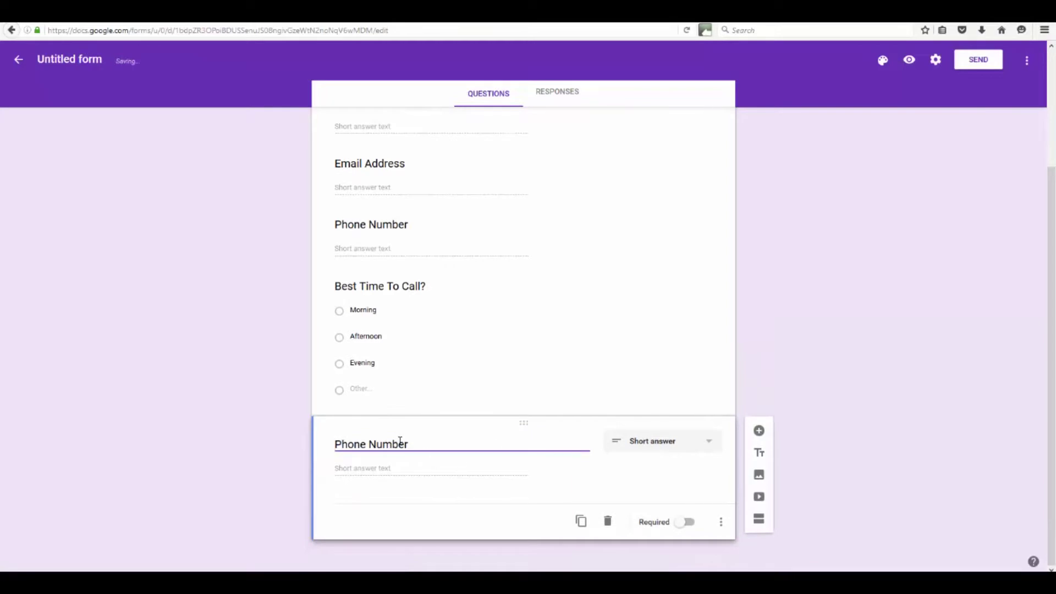
# Retitle the copy 'How can we help you?' and make it a paragraph answer
pyautogui.doubleClick(400, 443)
pyautogui.tripleClick(400, 443)
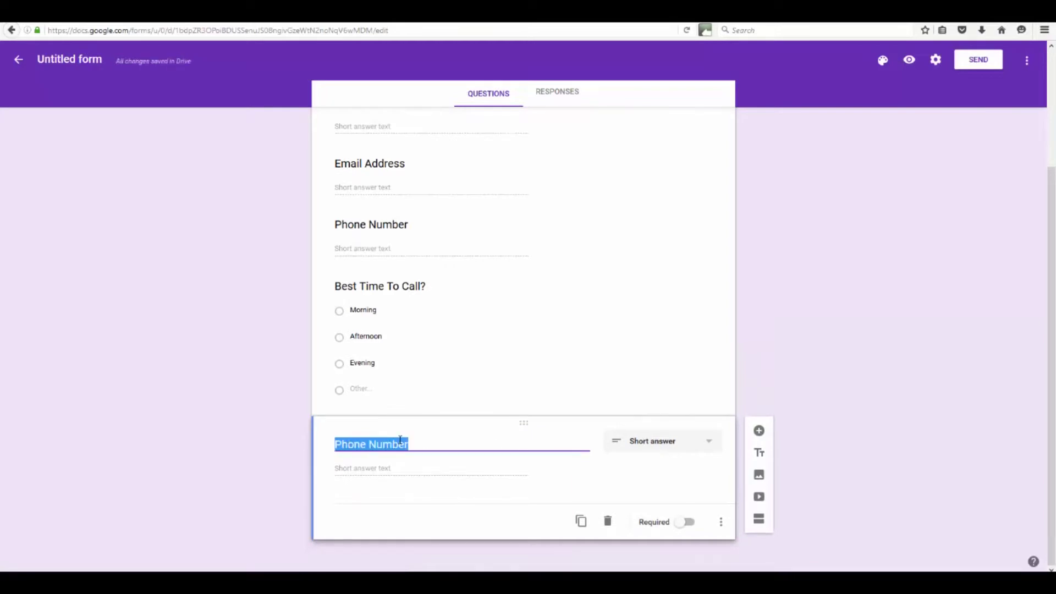
pyautogui.write('Your ')
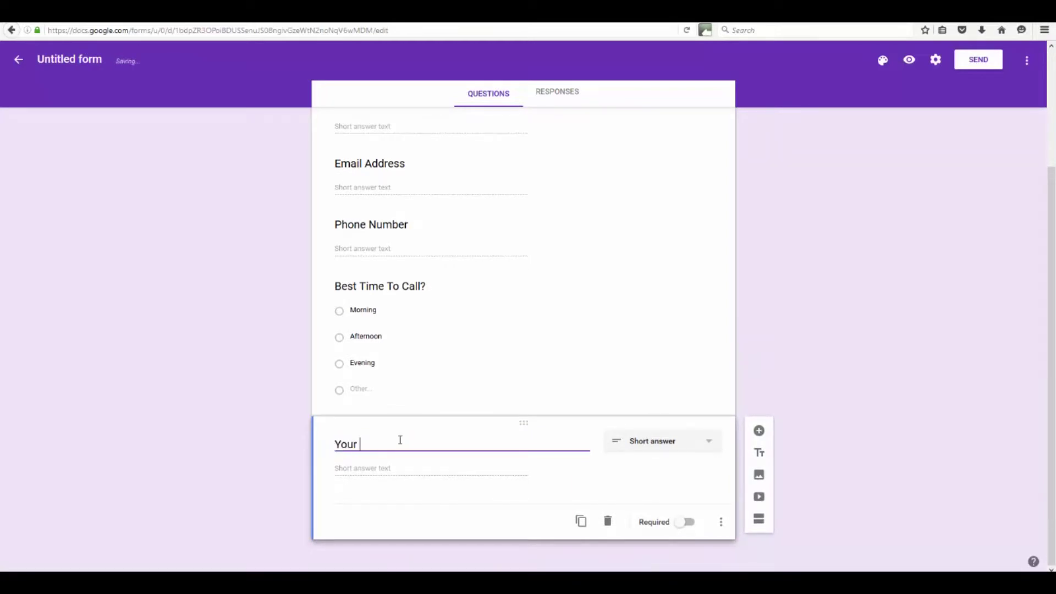
pyautogui.write('Question or')
pyautogui.press('BackSpace')
pyautogui.press('BackSpace')
pyautogui.press('BackSpace')
pyautogui.press('BackSpace')
pyautogui.press('BackSpace')
pyautogui.press('BackSpace')
pyautogui.press('BackSpace')
pyautogui.press('BackSpace')
pyautogui.press('BackSpace')
pyautogui.press('BackSpace')
pyautogui.press('BackSpace')
pyautogui.press('BackSpace')
pyautogui.press('BackSpace')
pyautogui.press('BackSpace')
pyautogui.write('Comments')
pyautogui.press('BackSpace')
pyautogui.press('BackSpace')
pyautogui.press('BackSpace')
pyautogui.press('BackSpace')
pyautogui.press('BackSpace')
pyautogui.press('BackSpace')
pyautogui.press('BackSpace')
pyautogui.press('BackSpace')
pyautogui.press('BackSpace')
pyautogui.press('BackSpace')
pyautogui.press('BackSpace')
pyautogui.press('BackSpace')
pyautogui.write('How can we ')
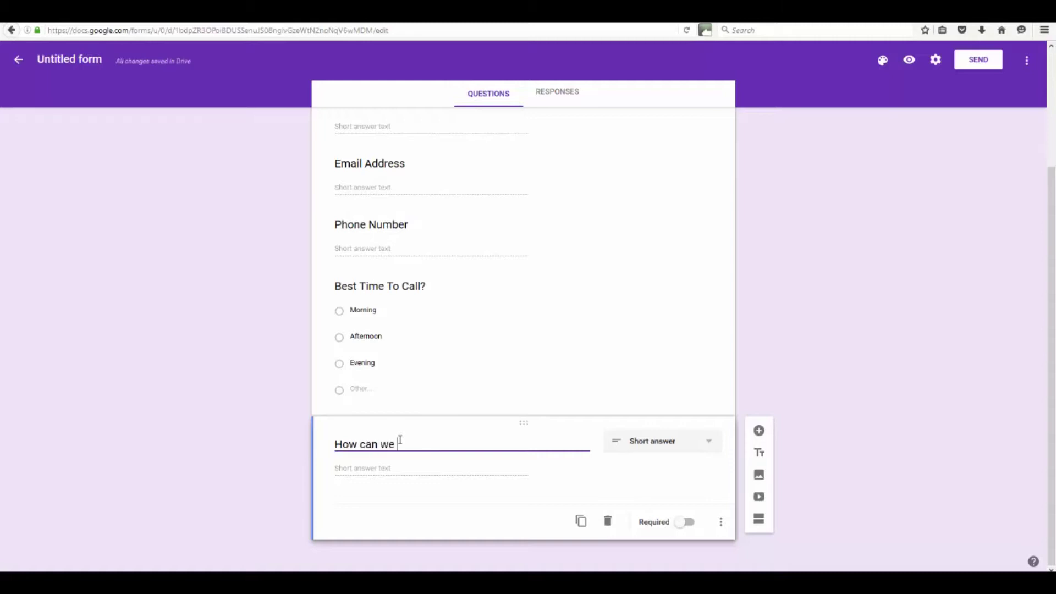
pyautogui.write('help you?')
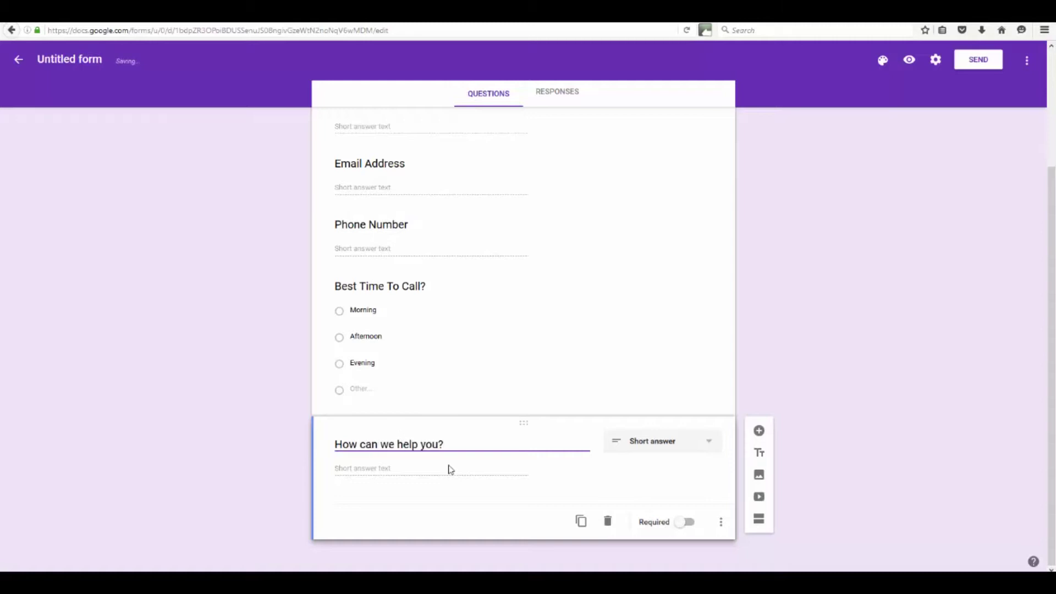
pyautogui.click(688, 452)
pyautogui.click(655, 468)
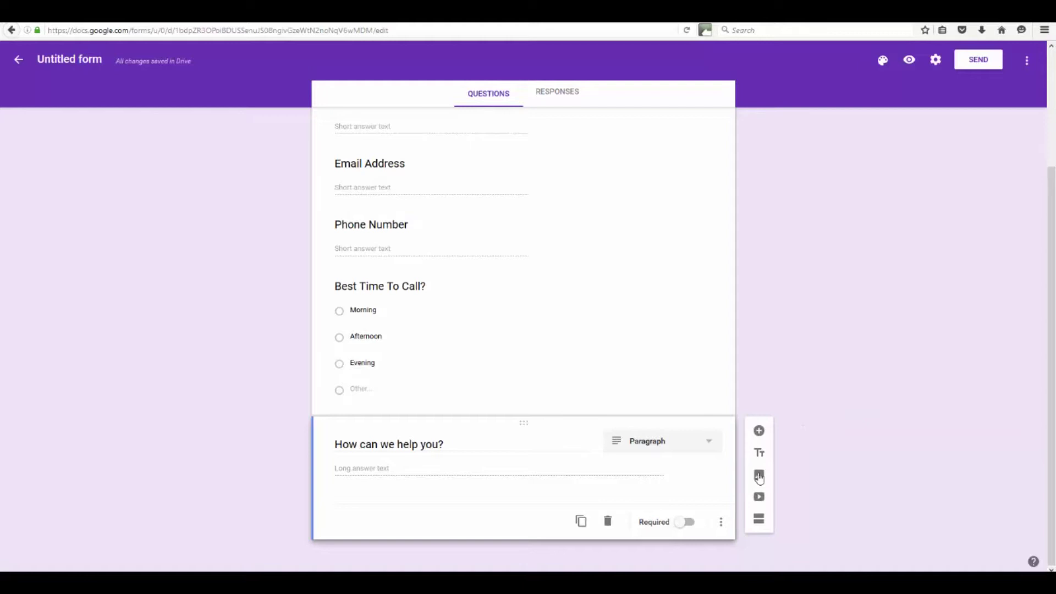
# Scroll up to the header and confirm the form's file name as 'Contact Us'
pyautogui.scroll(3, 592, 330)
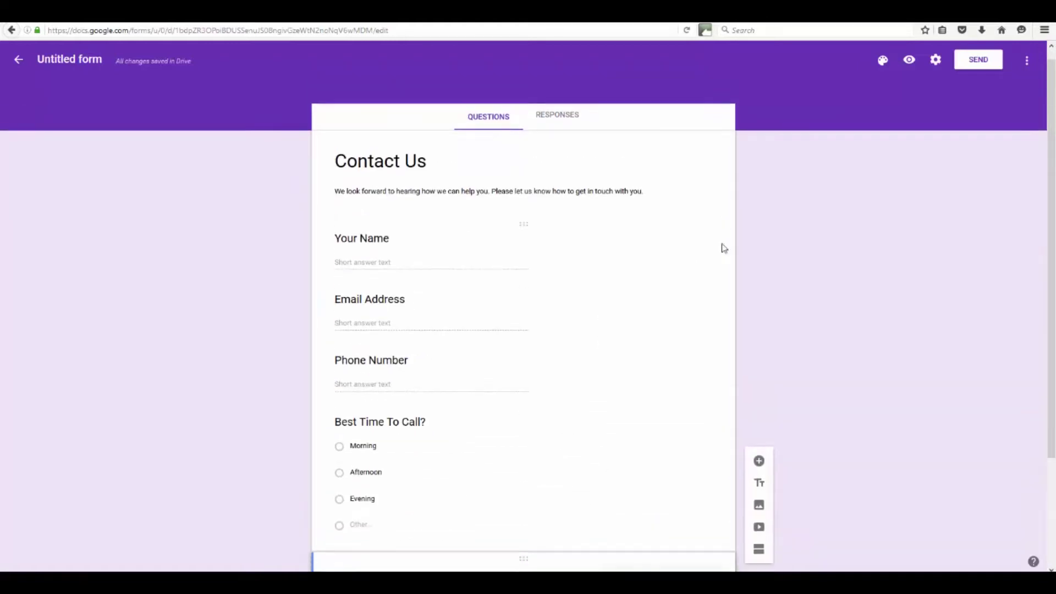
pyautogui.scroll(-3, 724, 248)
pyautogui.scroll(3, 740, 293)
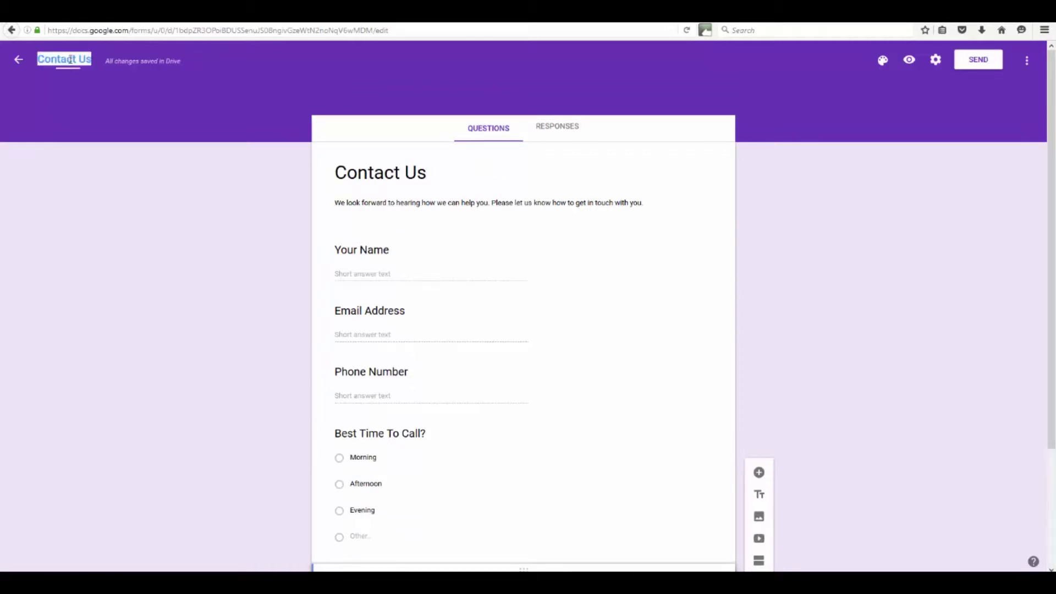
pyautogui.click(161, 168)
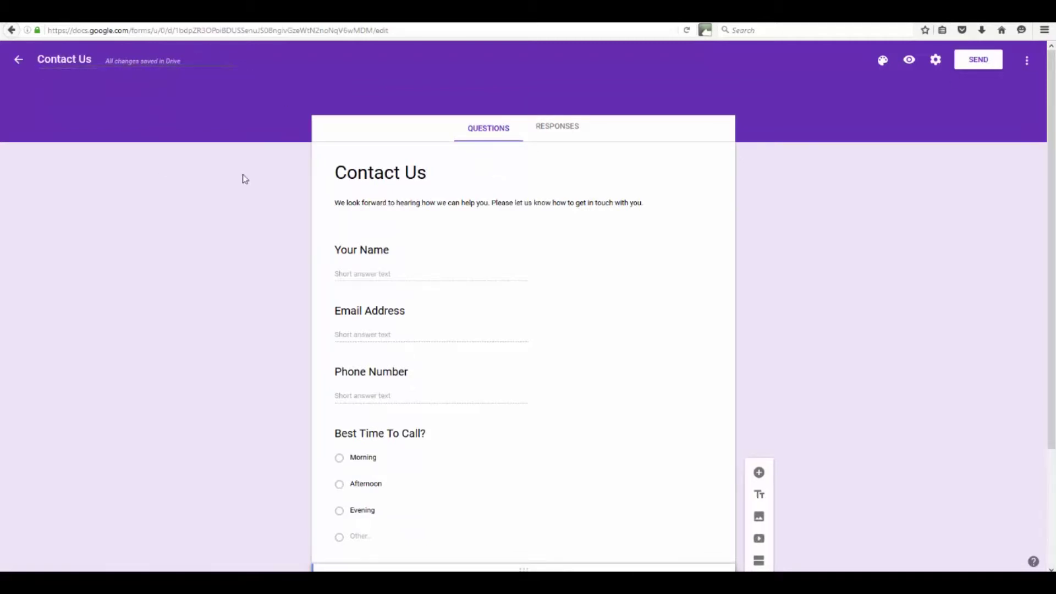
# Try out red and grey theme colours and browse header images without choosing one
pyautogui.click(882, 61)
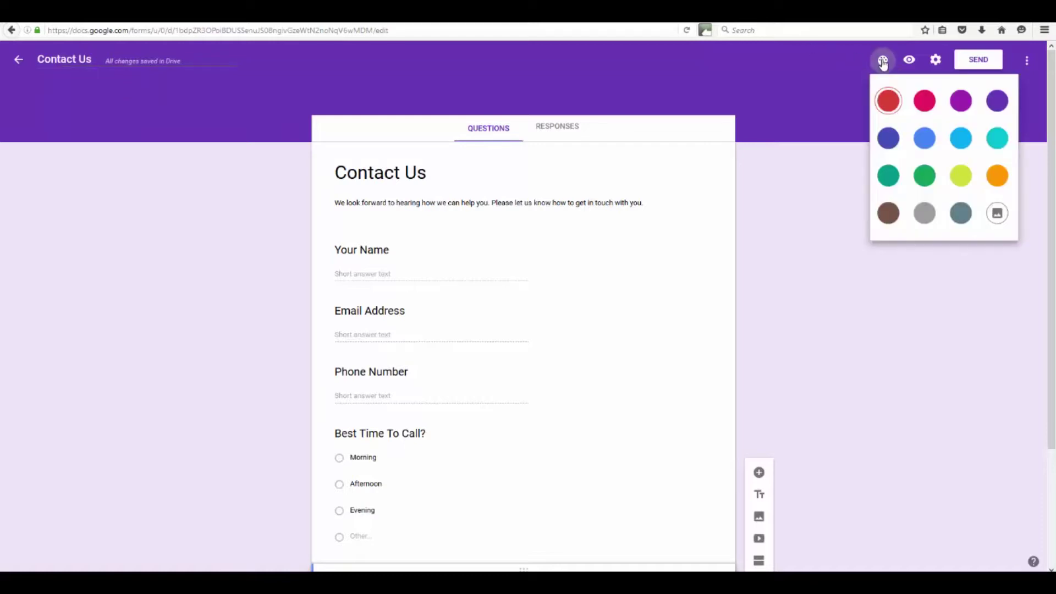
pyautogui.click(886, 99)
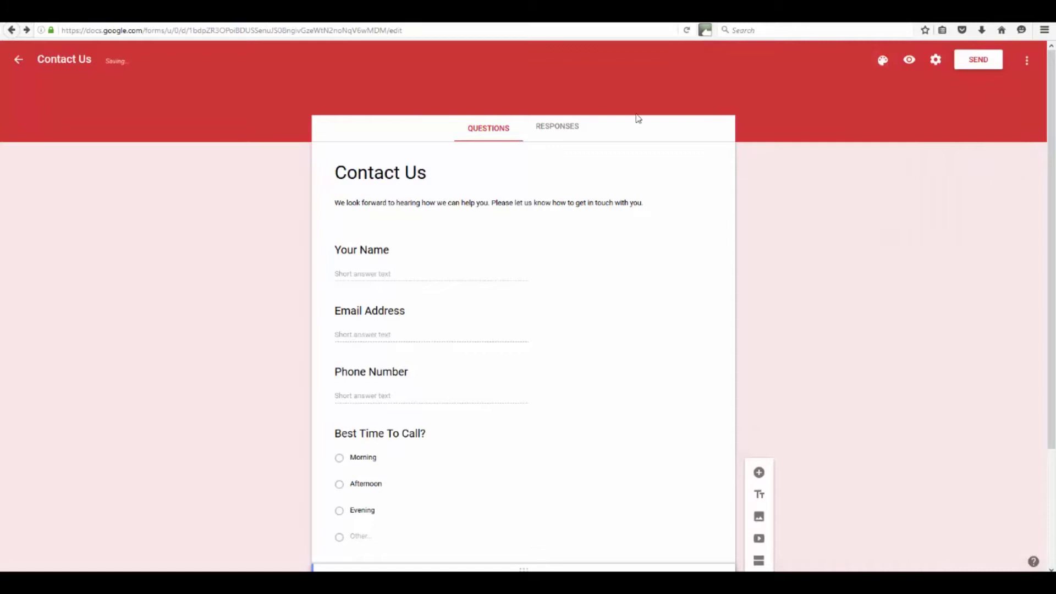
pyautogui.click(890, 63)
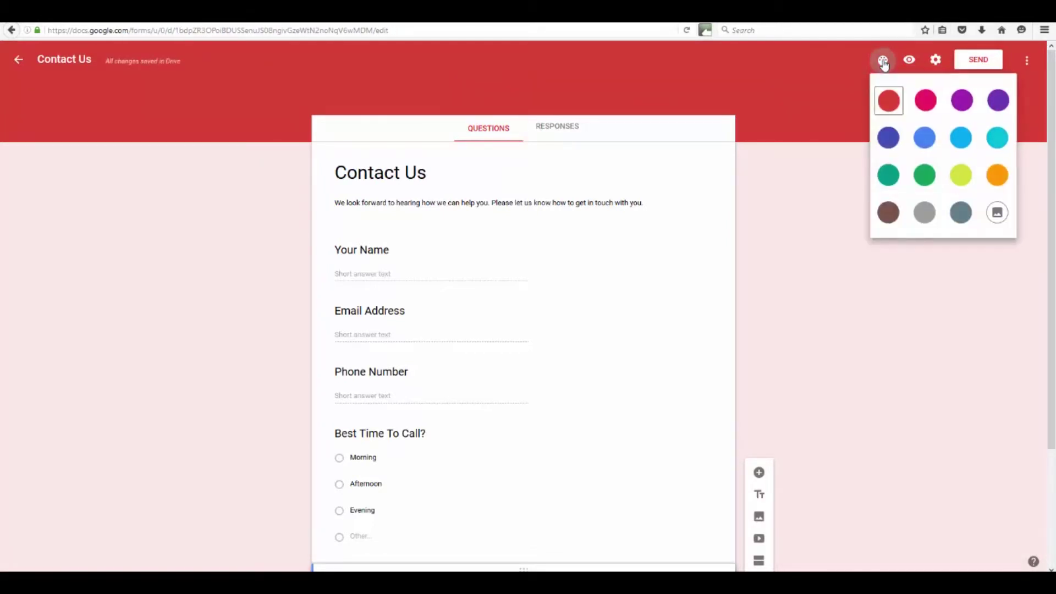
pyautogui.click(925, 218)
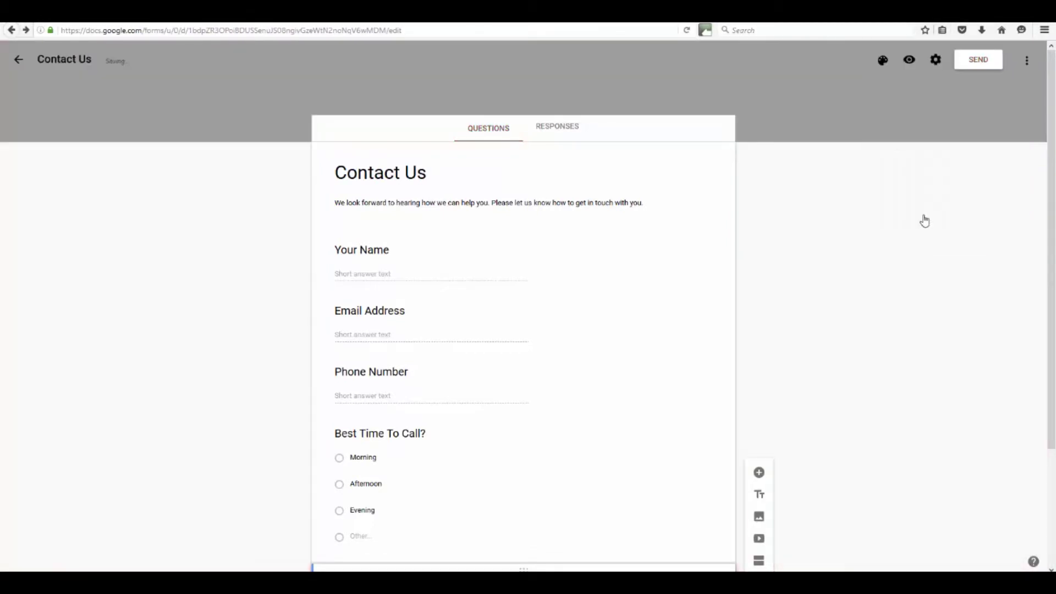
pyautogui.click(884, 62)
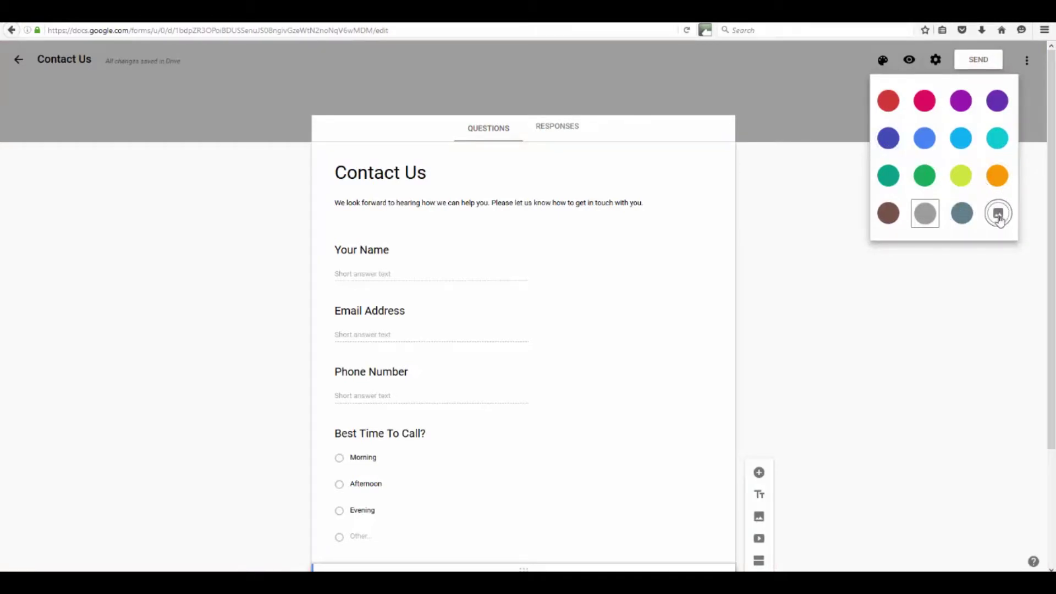
pyautogui.click(999, 216)
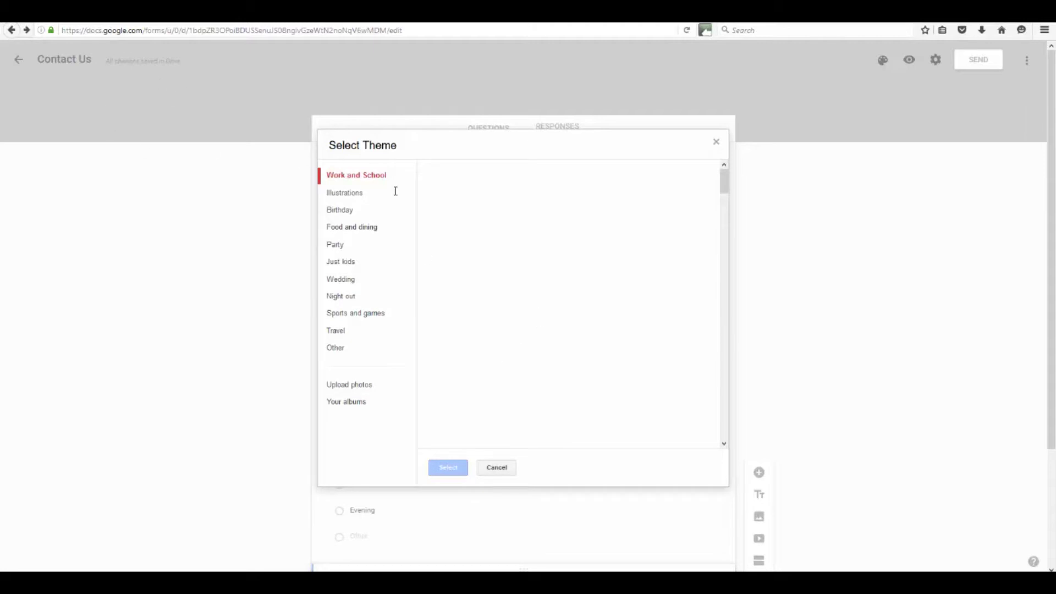
pyautogui.click(497, 468)
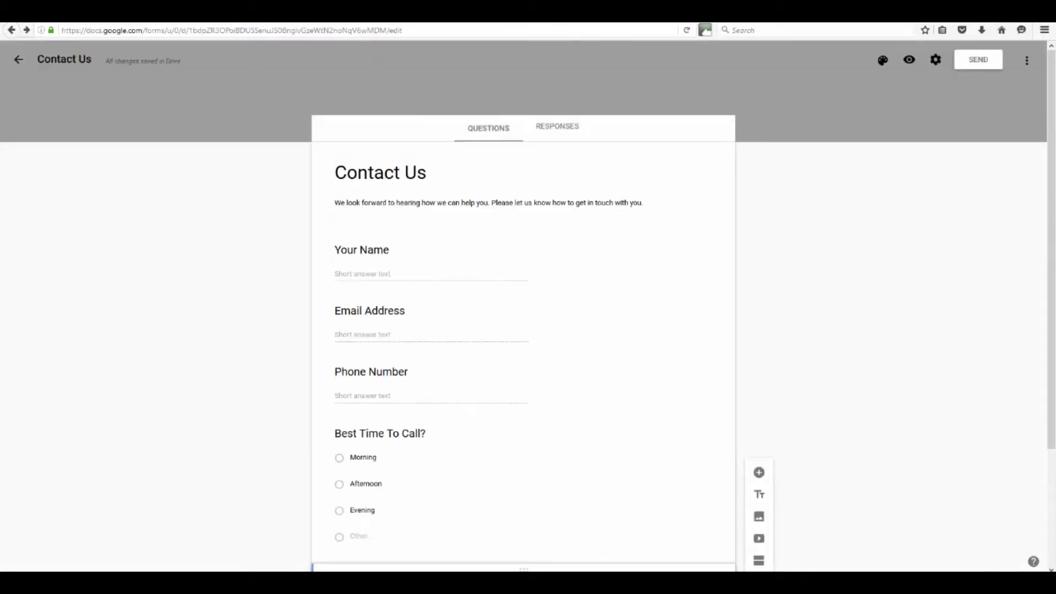
# Apply the indigo colour theme and return to the form editor
pyautogui.click(882, 60)
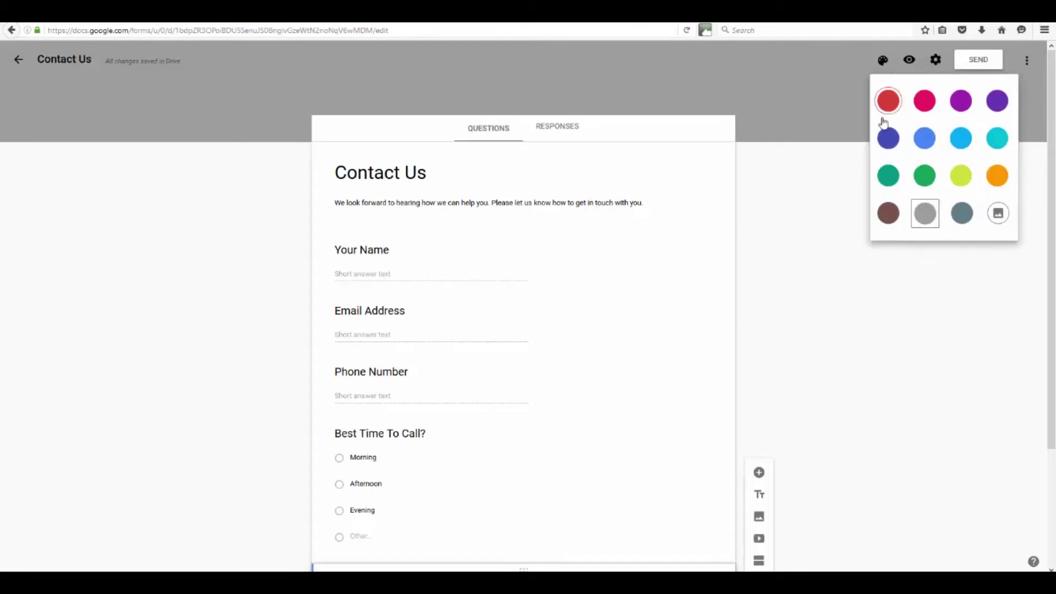
pyautogui.click(888, 138)
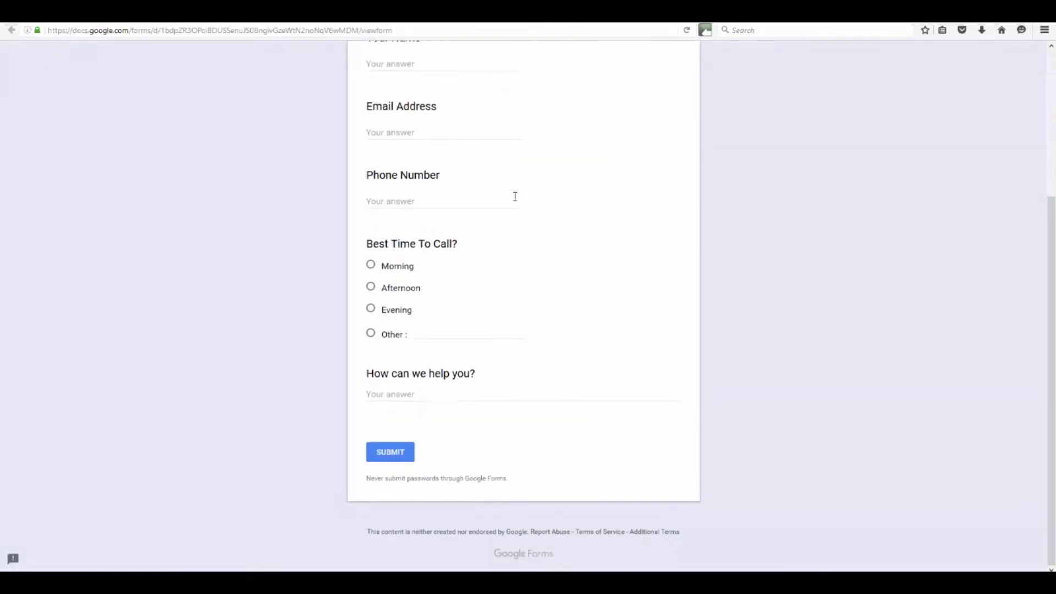
pyautogui.scroll(3, 517, 197)
pyautogui.click(11, 29)
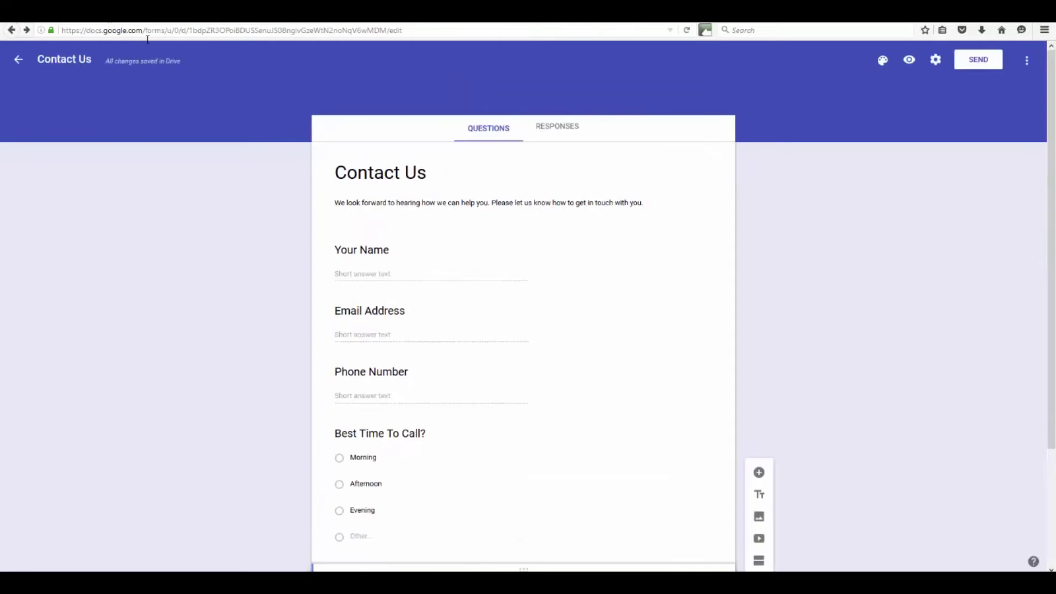
# Open the Send form dialog for the Contact Us form
pyautogui.click(1026, 62)
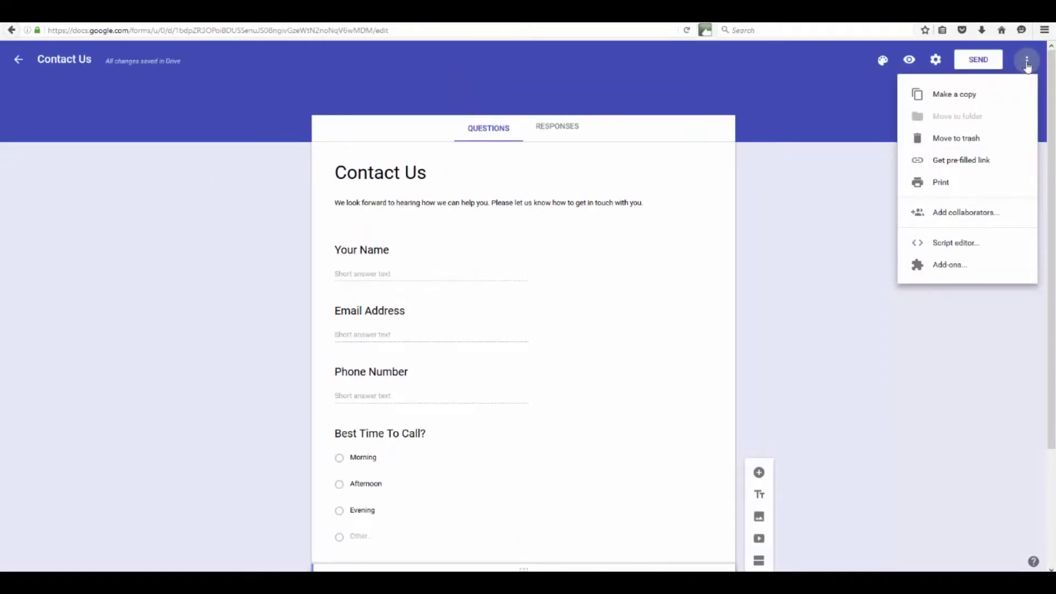
pyautogui.click(1027, 64)
pyautogui.click(968, 64)
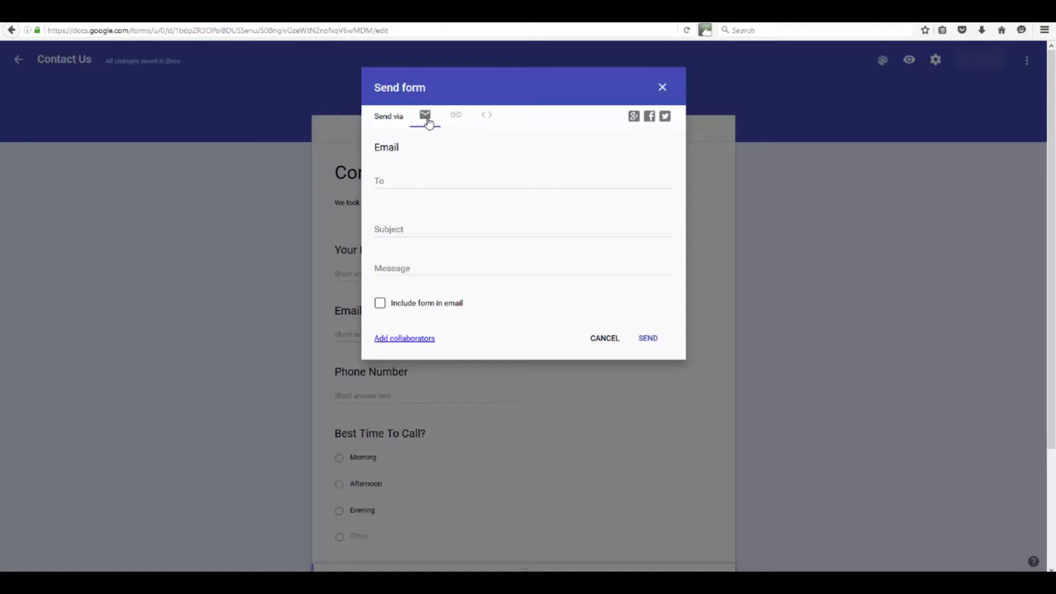
# Shorten the form's share link to a goo.gl URL and copy it
pyautogui.click(459, 120)
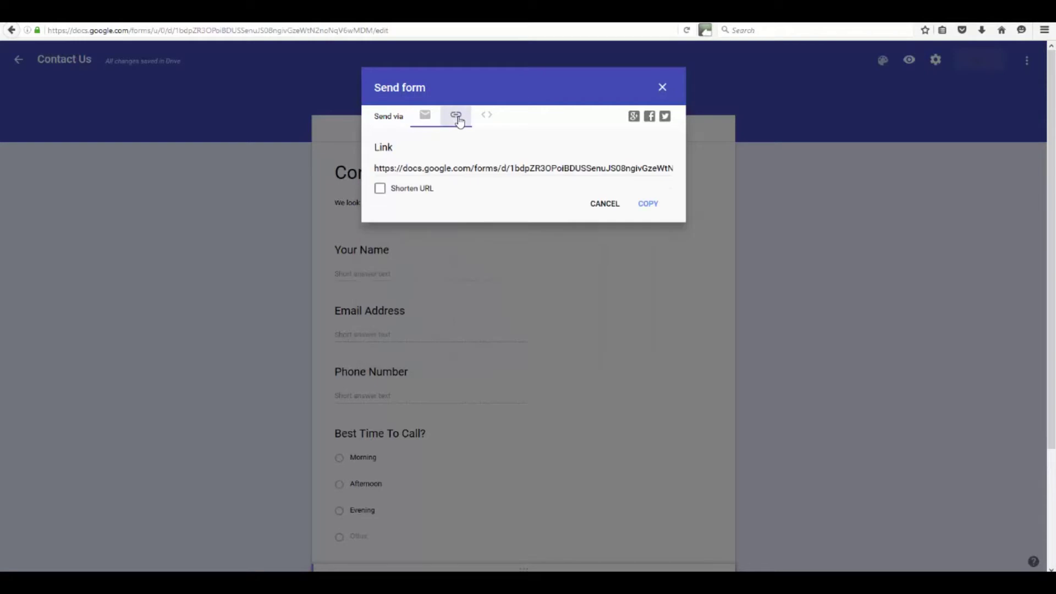
pyautogui.click(466, 167)
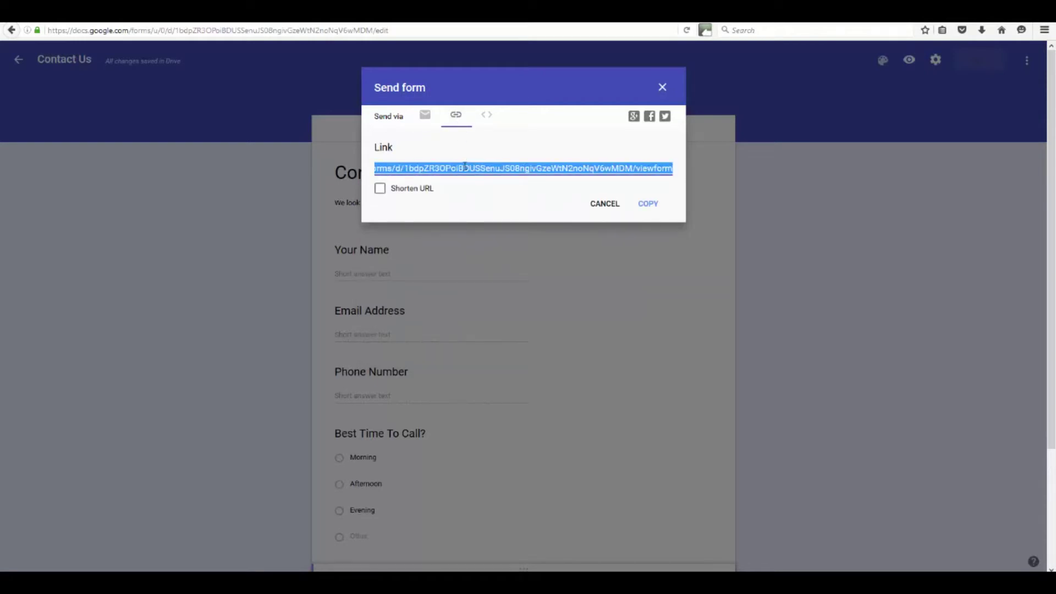
pyautogui.click(381, 189)
pyautogui.rightClick(467, 169)
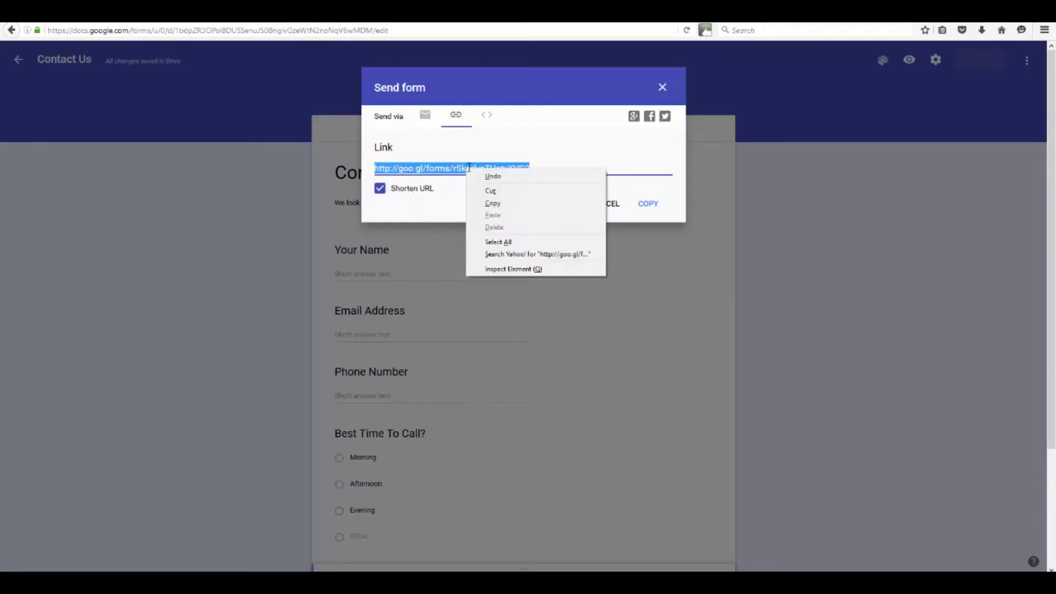
pyautogui.click(499, 204)
# Copy the short link a few more times, then display the form's embed HTML code
pyautogui.rightClick(490, 168)
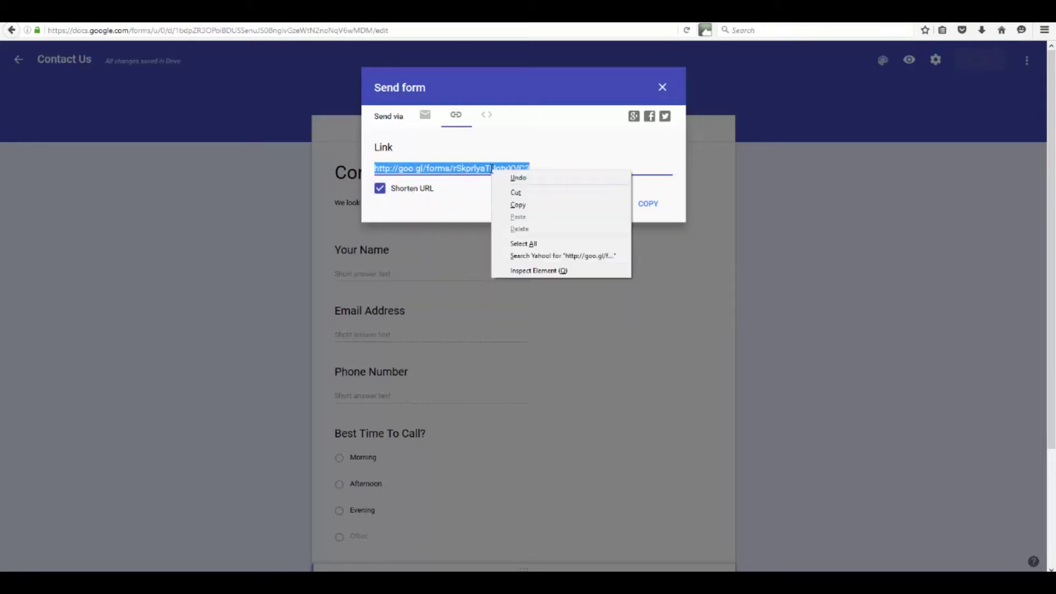
pyautogui.click(527, 205)
pyautogui.rightClick(494, 166)
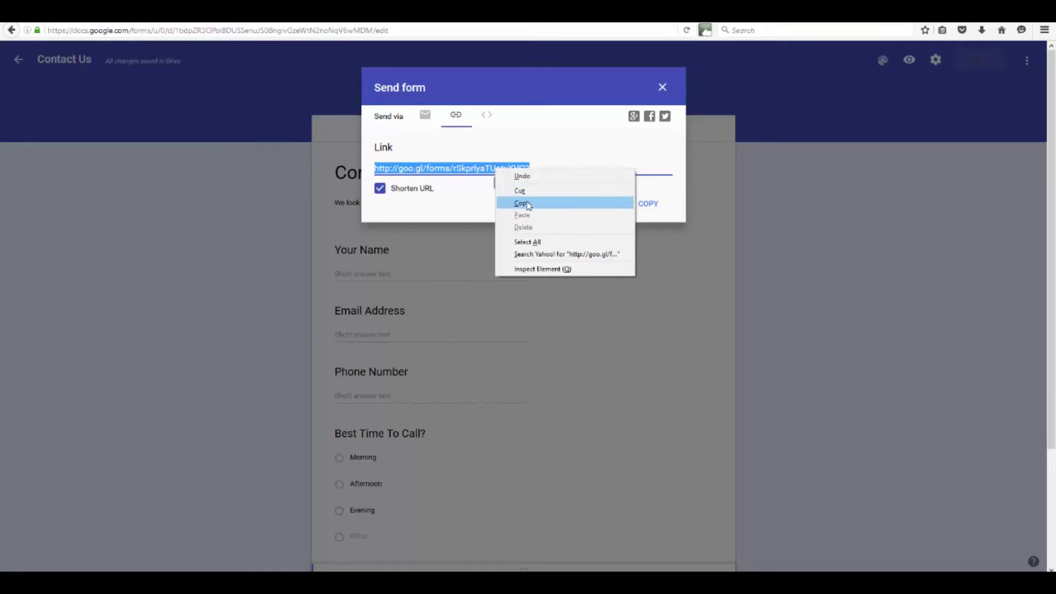
pyautogui.click(528, 205)
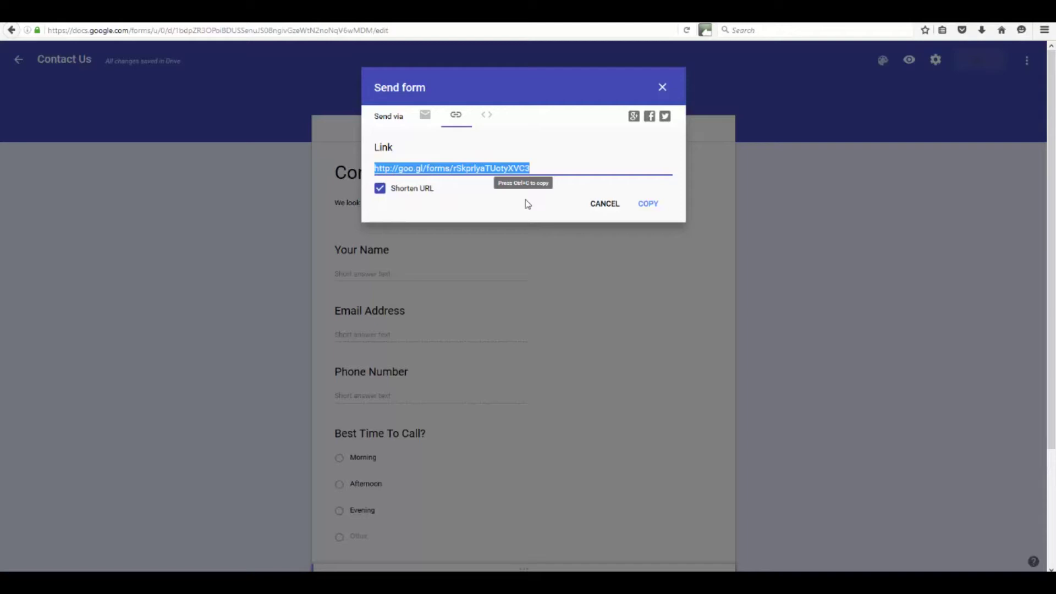
pyautogui.rightClick(506, 169)
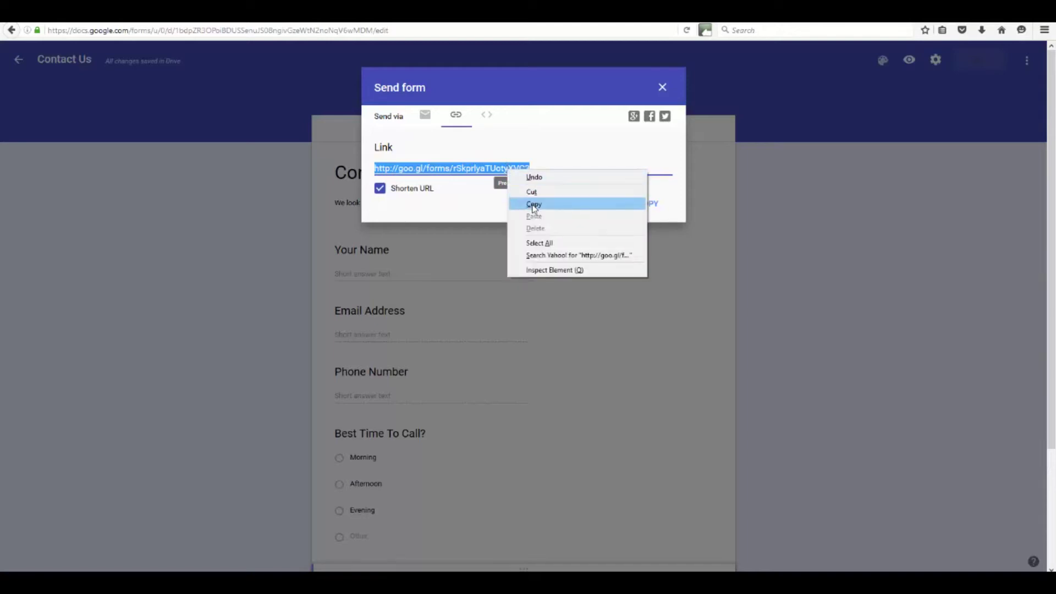
pyautogui.click(533, 204)
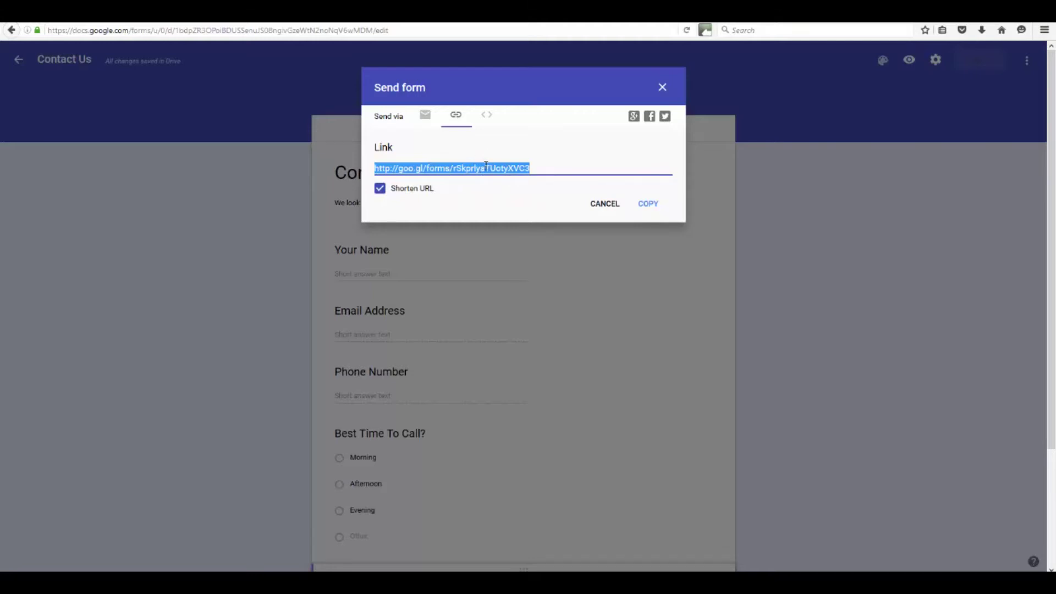
pyautogui.rightClick(487, 168)
pyautogui.click(513, 204)
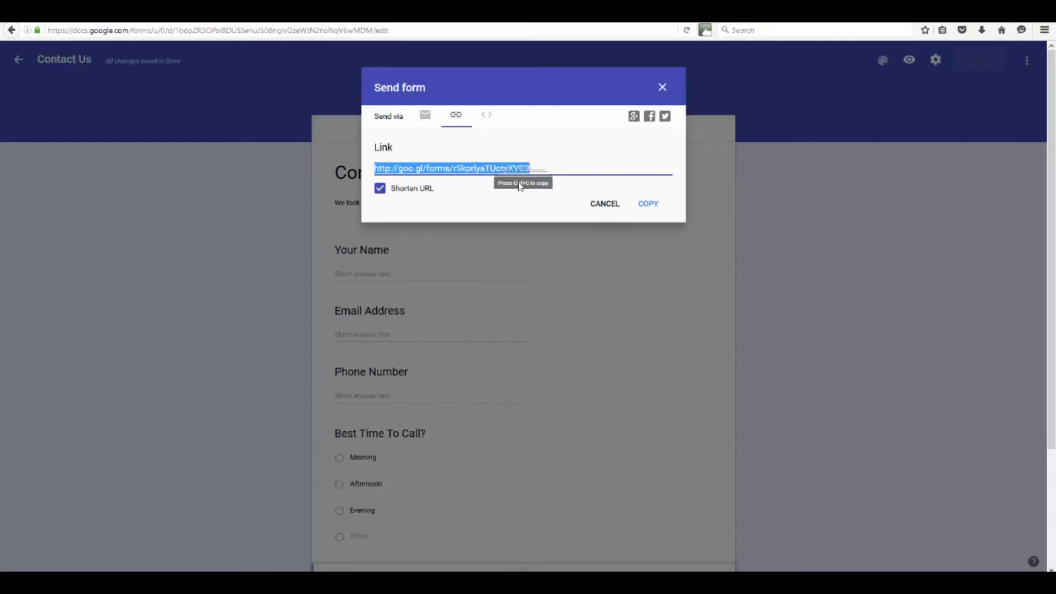
pyautogui.click(487, 116)
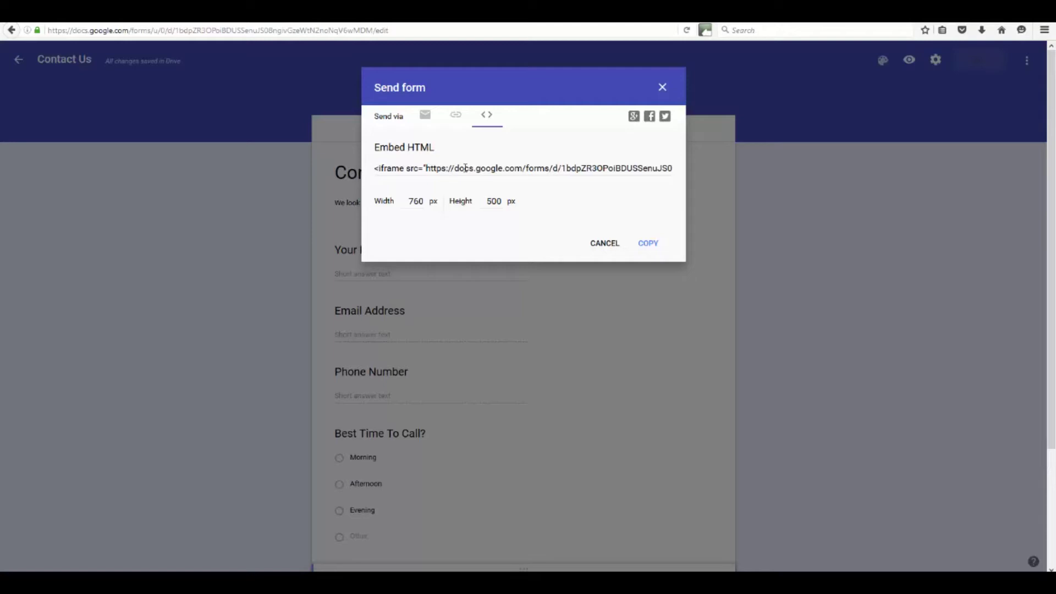
# Copy the iframe embed code and close the Send form dialog
pyautogui.click(648, 244)
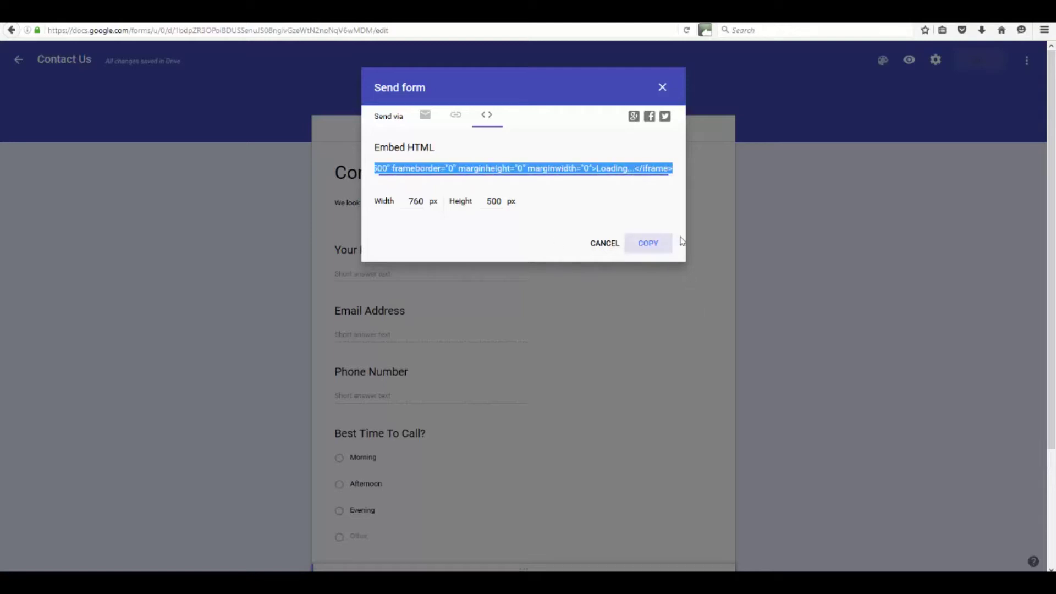
pyautogui.click(647, 244)
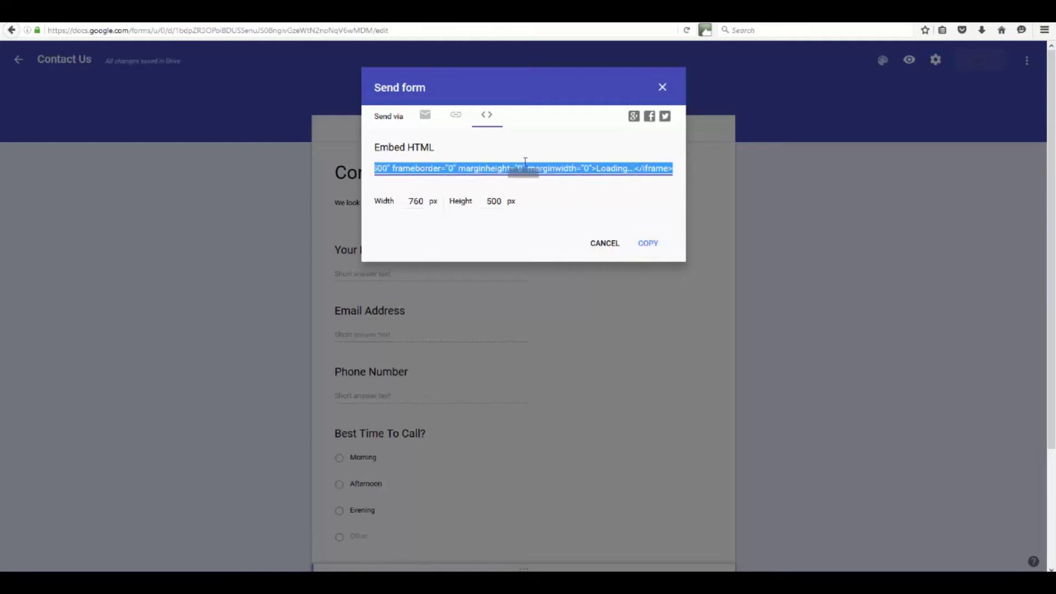
pyautogui.click(663, 90)
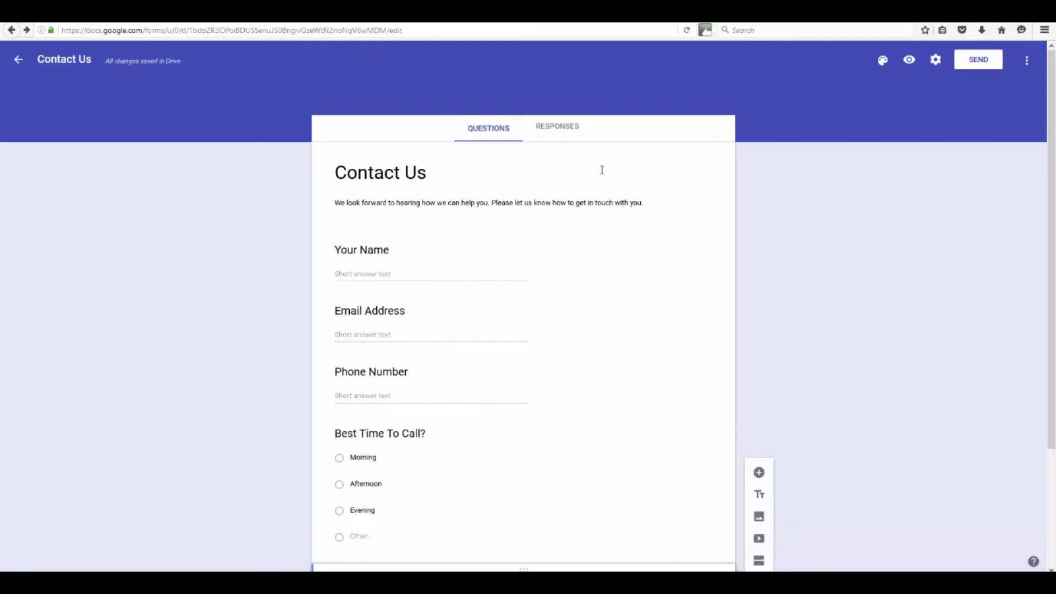
# Glance at the Responses tab, then return to the Forms home page
pyautogui.click(561, 128)
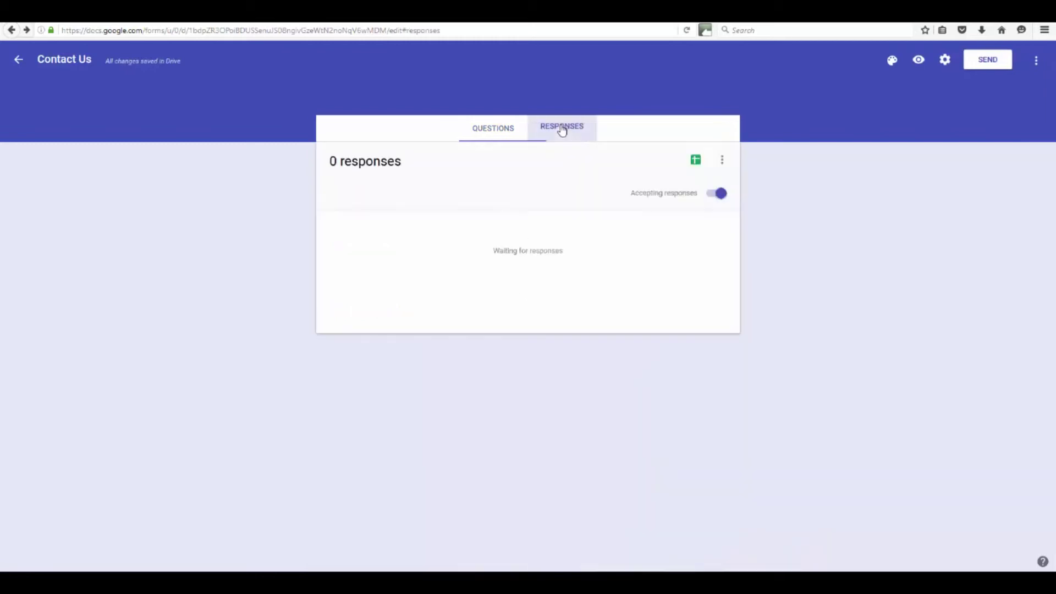
pyautogui.click(499, 134)
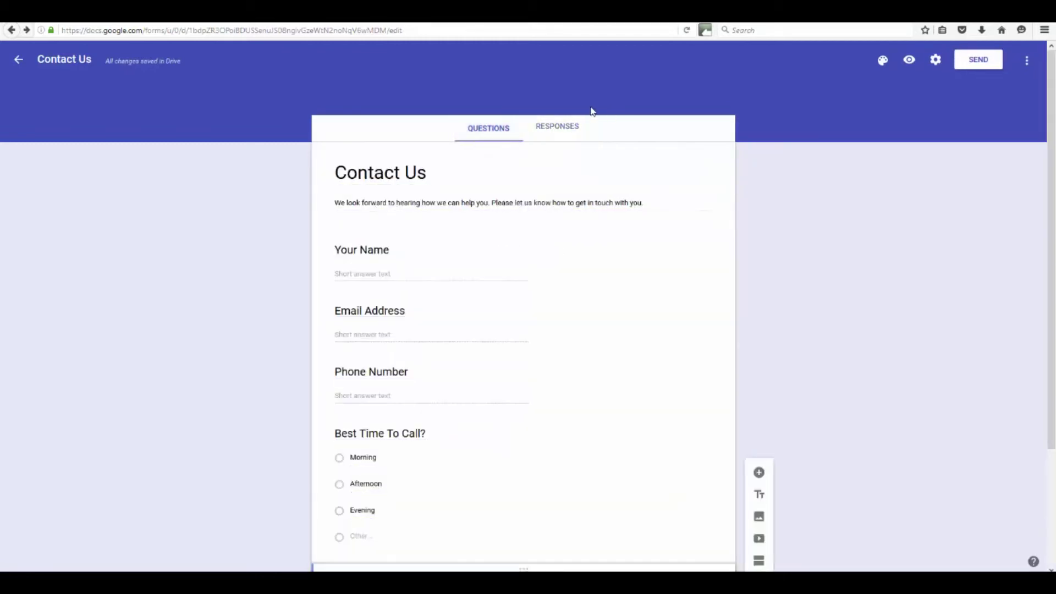
pyautogui.click(18, 59)
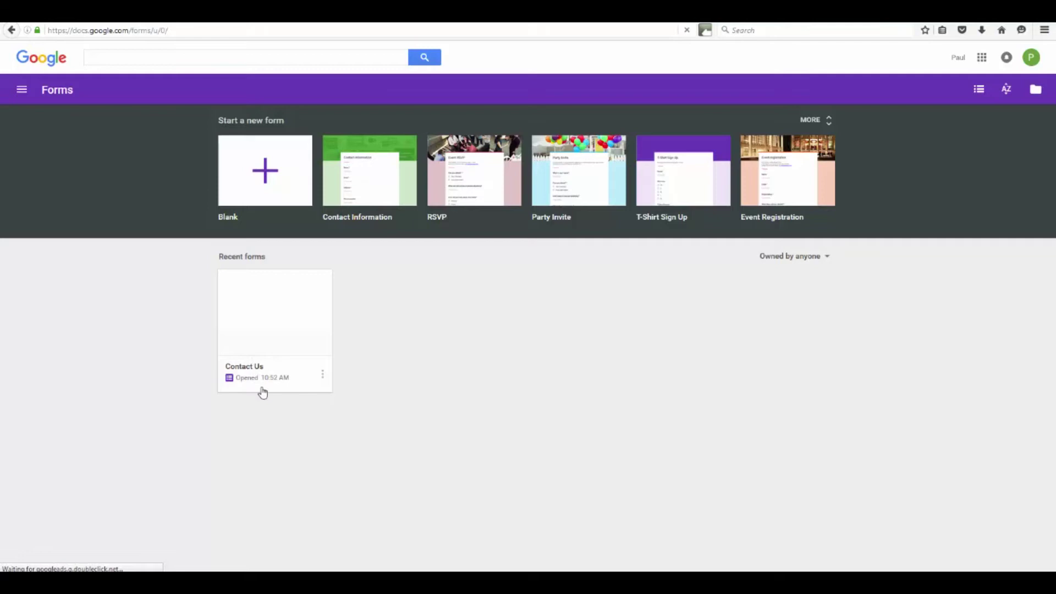
# Reopen the Contact Us form from Recent forms and view its Responses page
pyautogui.click(287, 323)
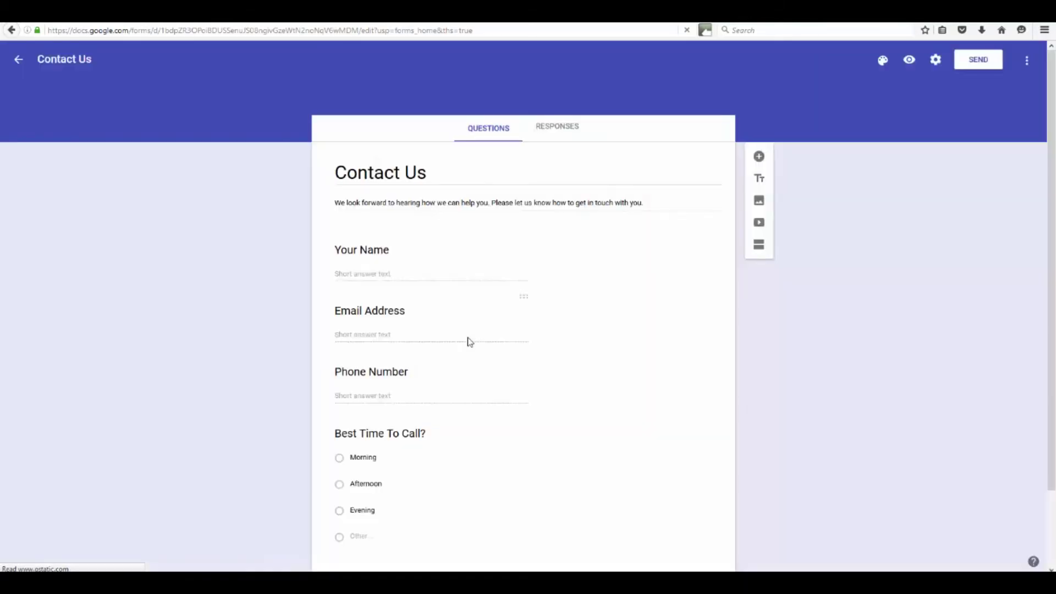
pyautogui.click(559, 132)
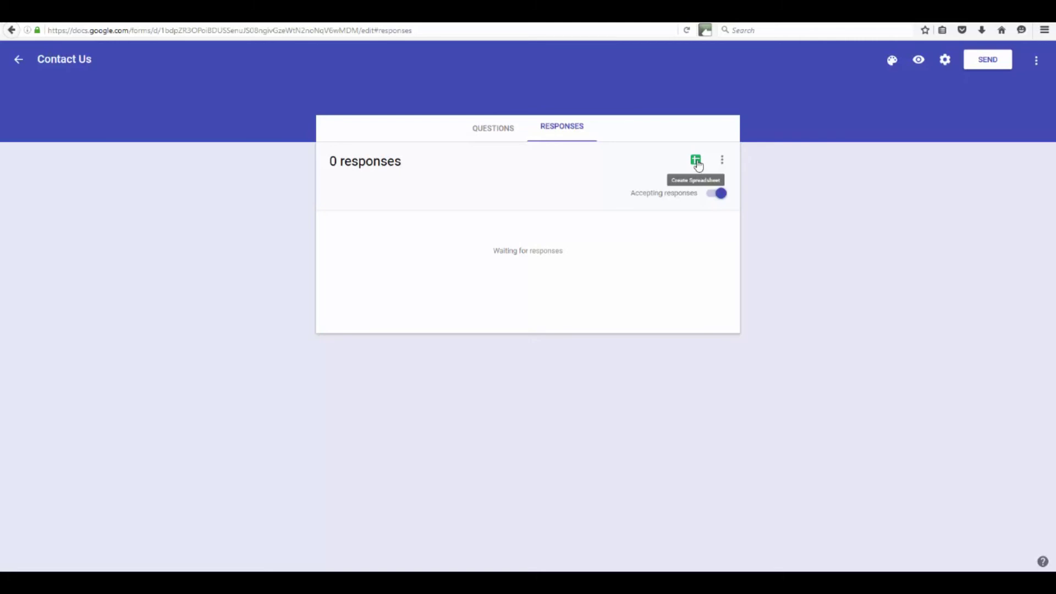
# Toggle Accepting responses off and back on, then return to the Contact Us questions
pyautogui.click(720, 193)
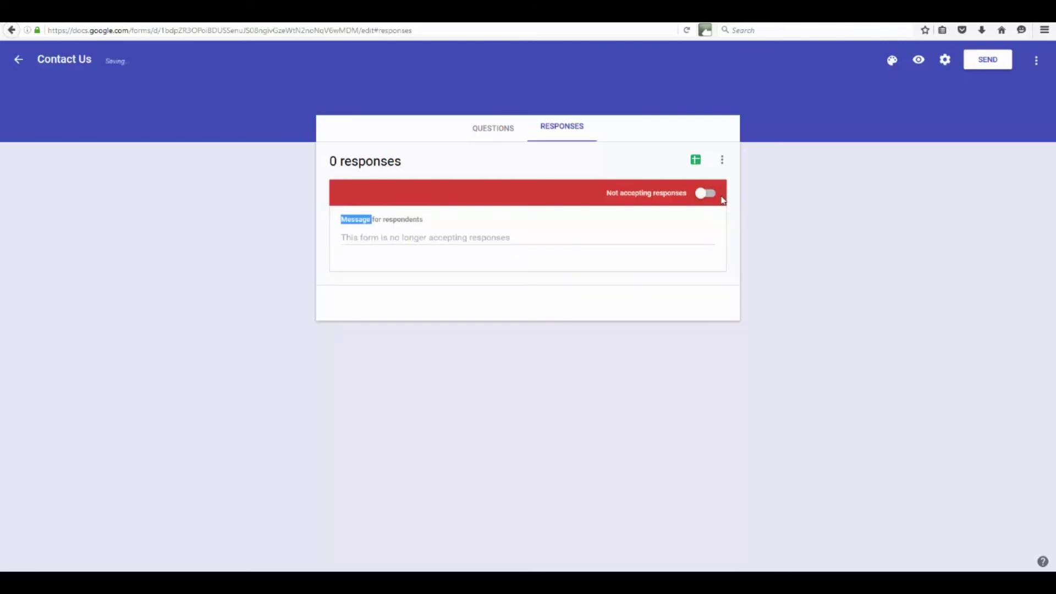
pyautogui.click(704, 192)
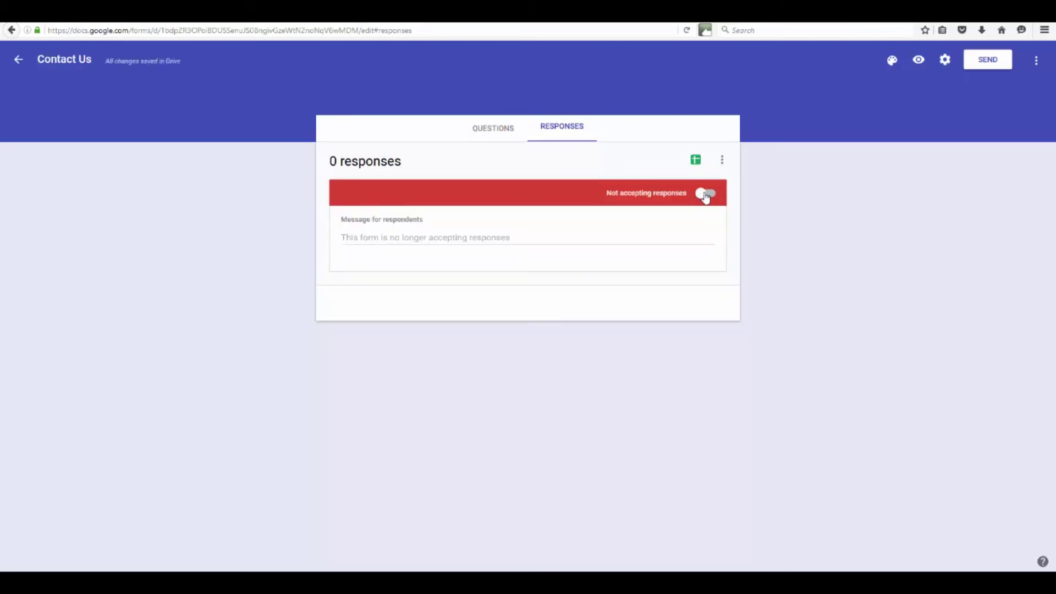
pyautogui.click(503, 131)
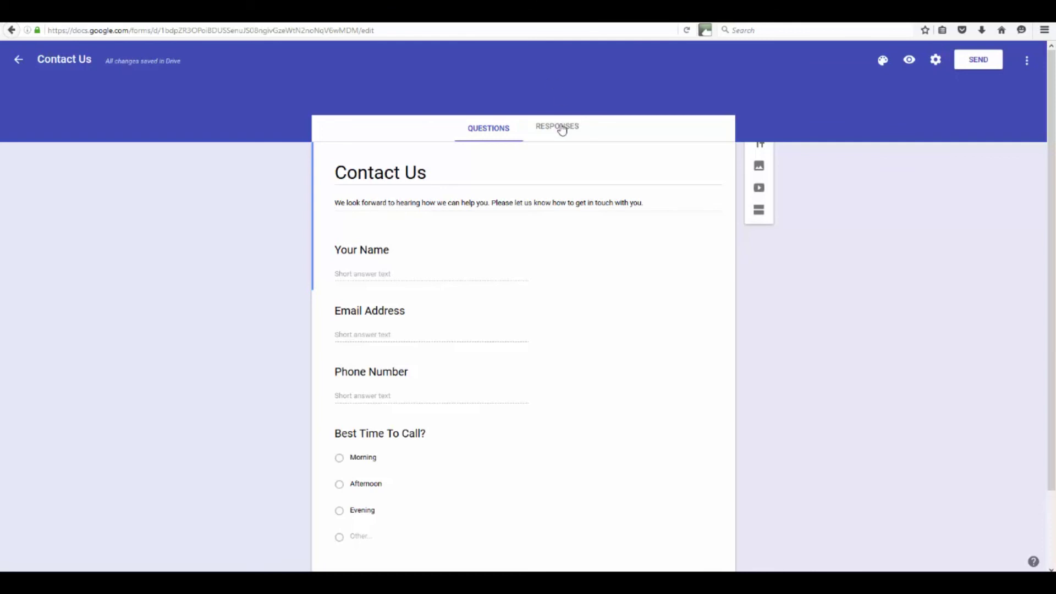
# Check the Contact Us responses page again, then leave the form for Forms home
pyautogui.click(562, 130)
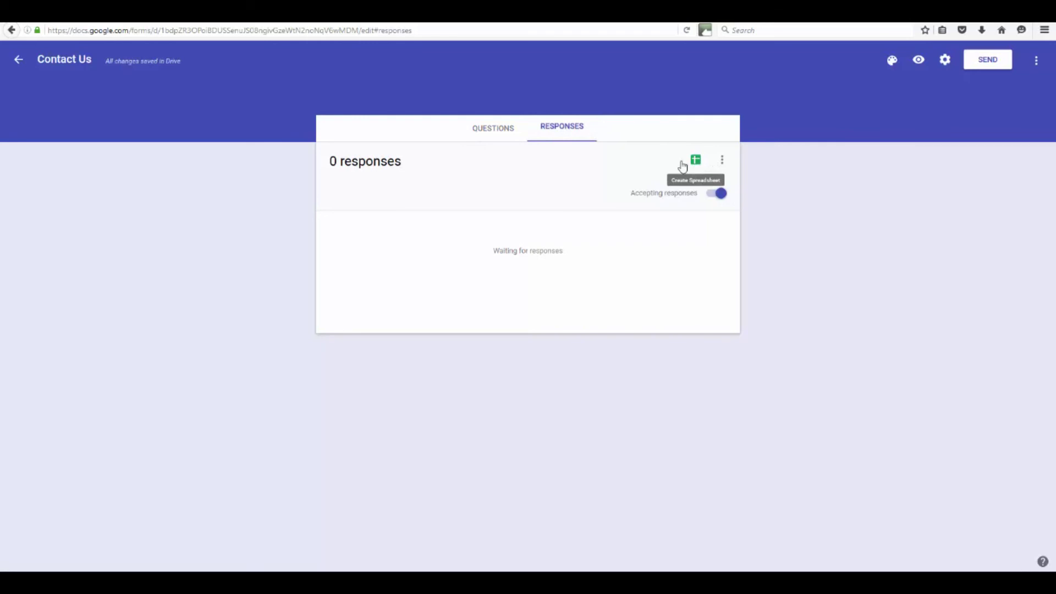
pyautogui.click(19, 64)
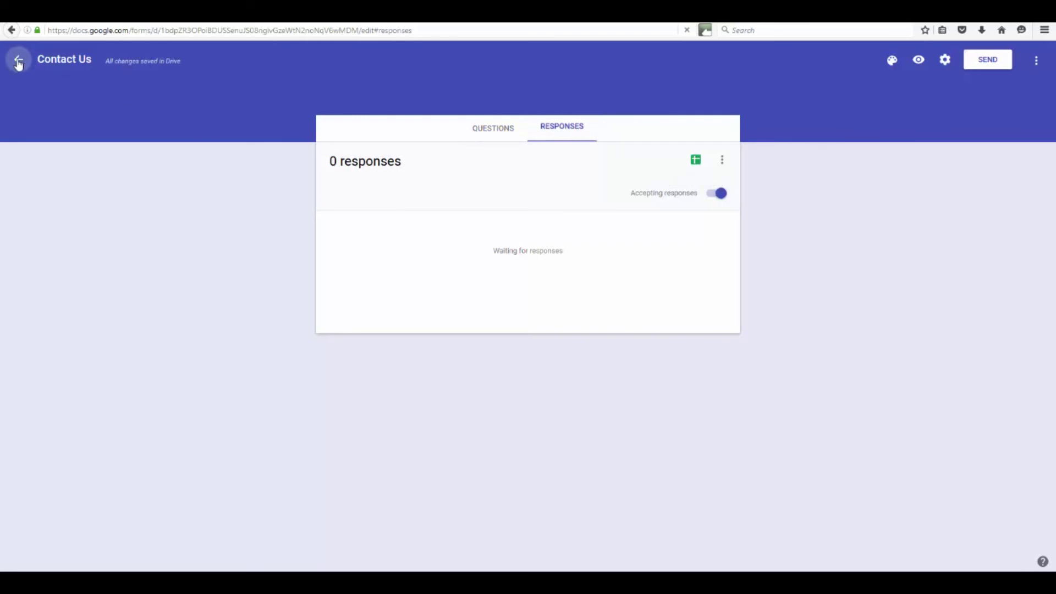